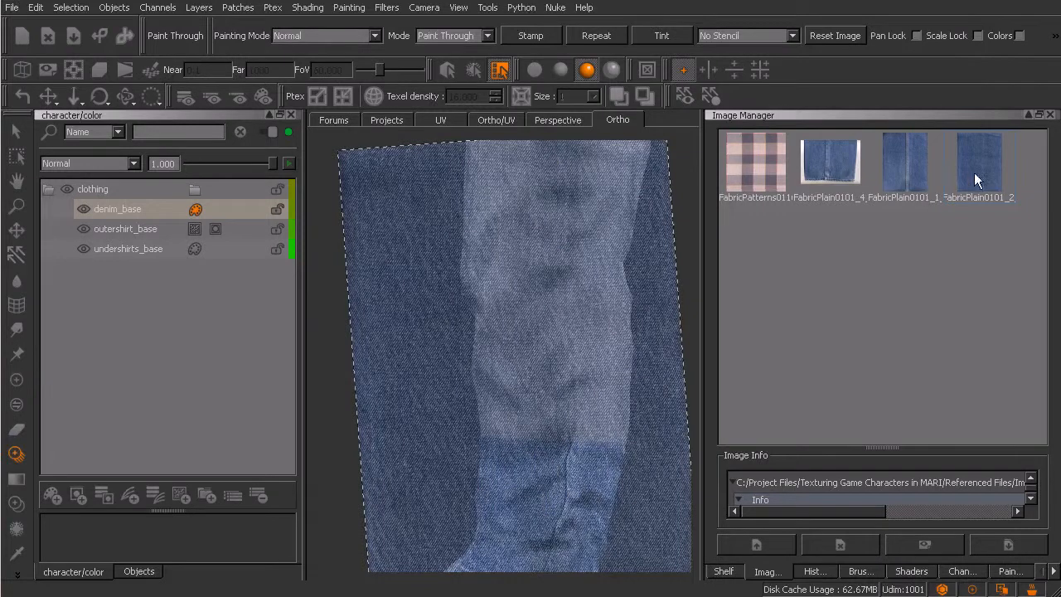
- Preview the FabricPlain0101_2 denim image at several zoom levels to examine its weave, and close the preview
{"action": "double_click", "coordinate": [967, 176]}
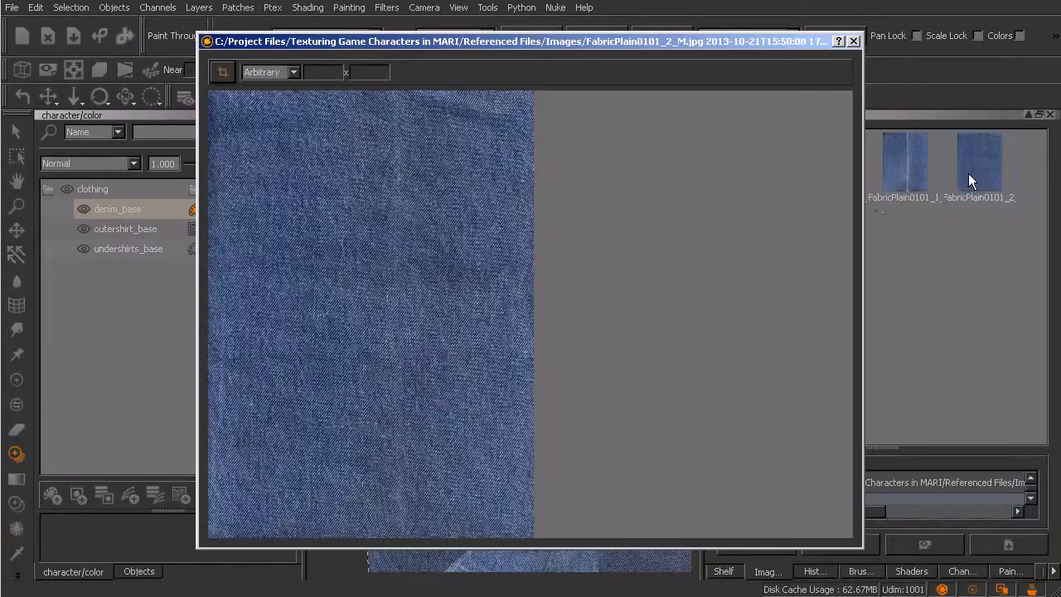
{"action": "right_click_drag", "start_coordinate": [404, 315], "coordinate": [497, 332], "text": "alt"}
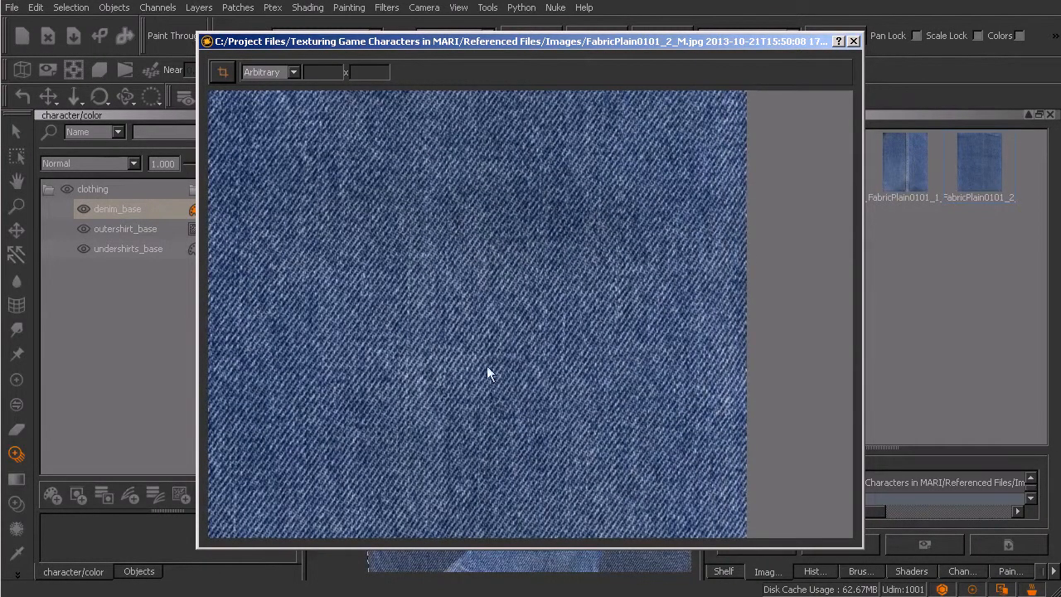
{"action": "right_click_drag", "start_coordinate": [514, 329], "coordinate": [507, 307], "text": "alt"}
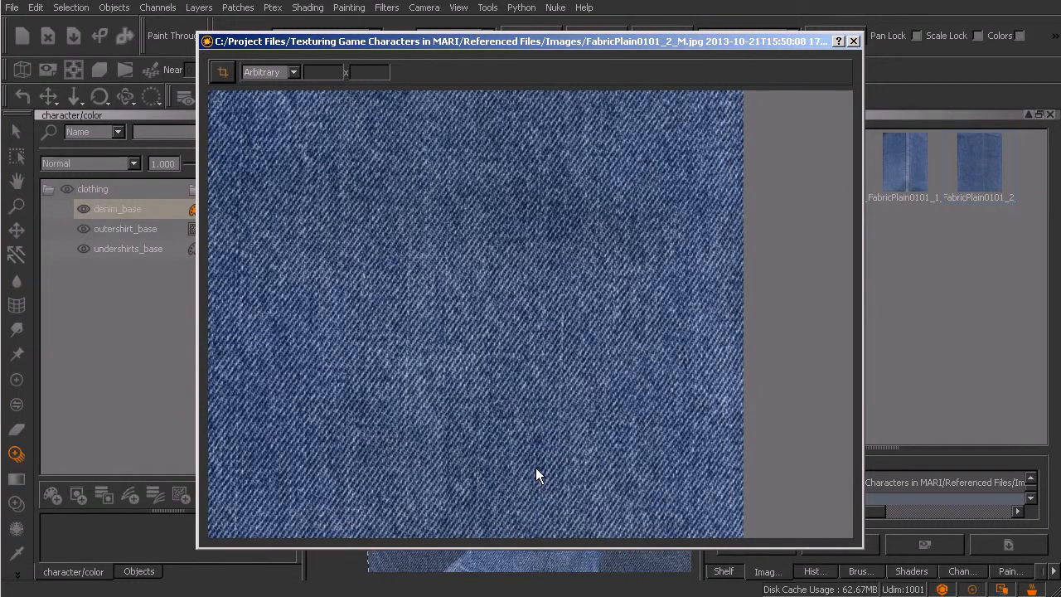
{"action": "right_click_drag", "start_coordinate": [552, 336], "coordinate": [459, 350], "text": "alt"}
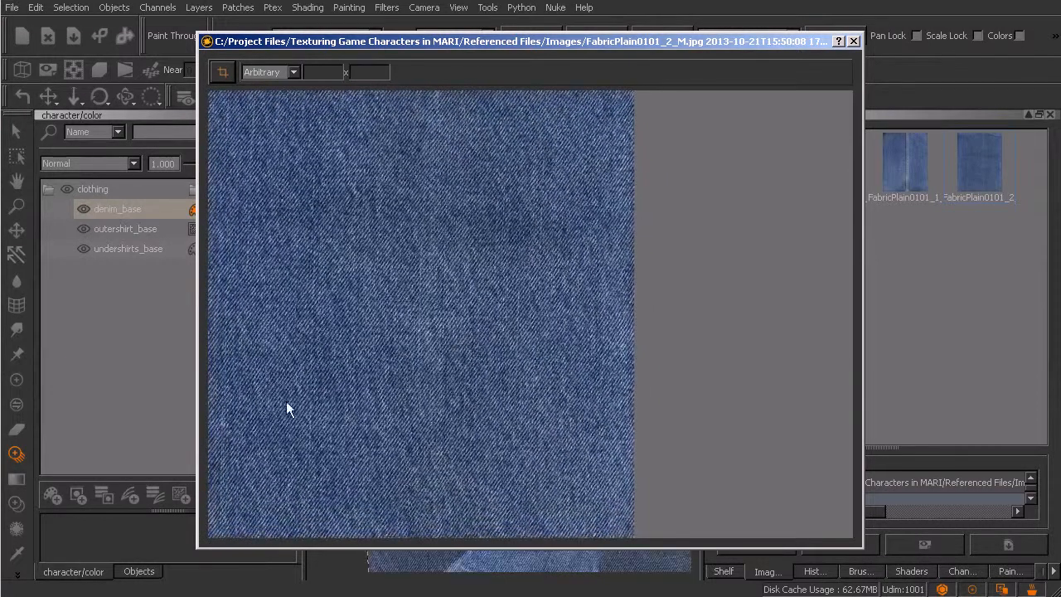
{"action": "right_click_drag", "start_coordinate": [483, 313], "coordinate": [439, 341], "text": "alt"}
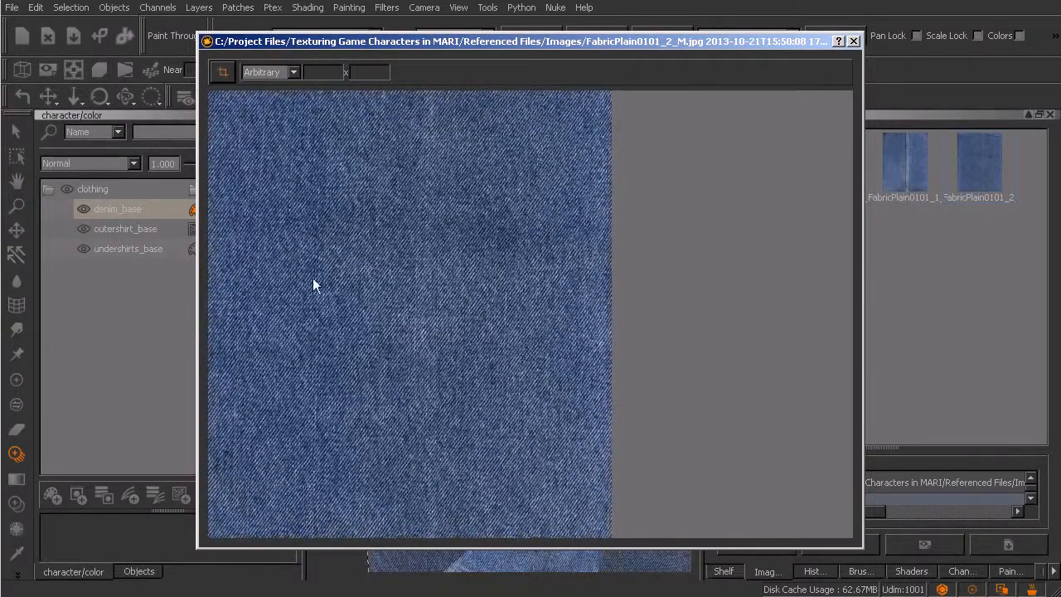
{"action": "left_click", "coordinate": [853, 42]}
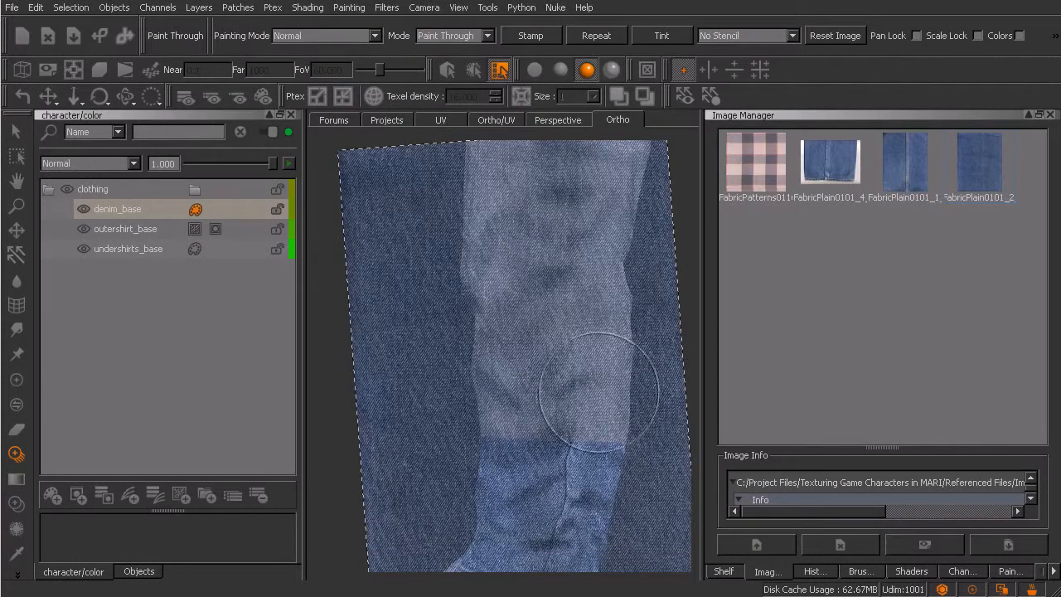
- Project the plain denim image onto the middle of the bare leg section just above the painted lower leg
{"action": "left_click_drag", "start_coordinate": [597, 401], "coordinate": [559, 398], "text": "alt"}
{"action": "right_click_drag", "start_coordinate": [559, 398], "coordinate": [565, 413], "text": "alt"}
{"action": "middle_click_drag", "start_coordinate": [566, 413], "coordinate": [564, 370], "text": "alt"}
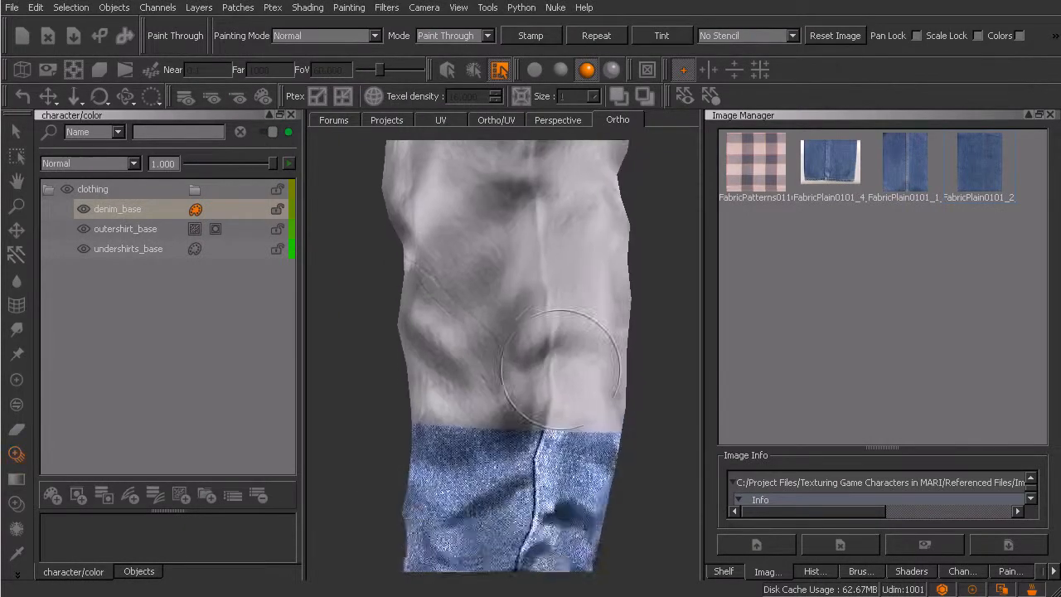
{"action": "key", "text": "s"}
{"action": "key", "text": "t"}
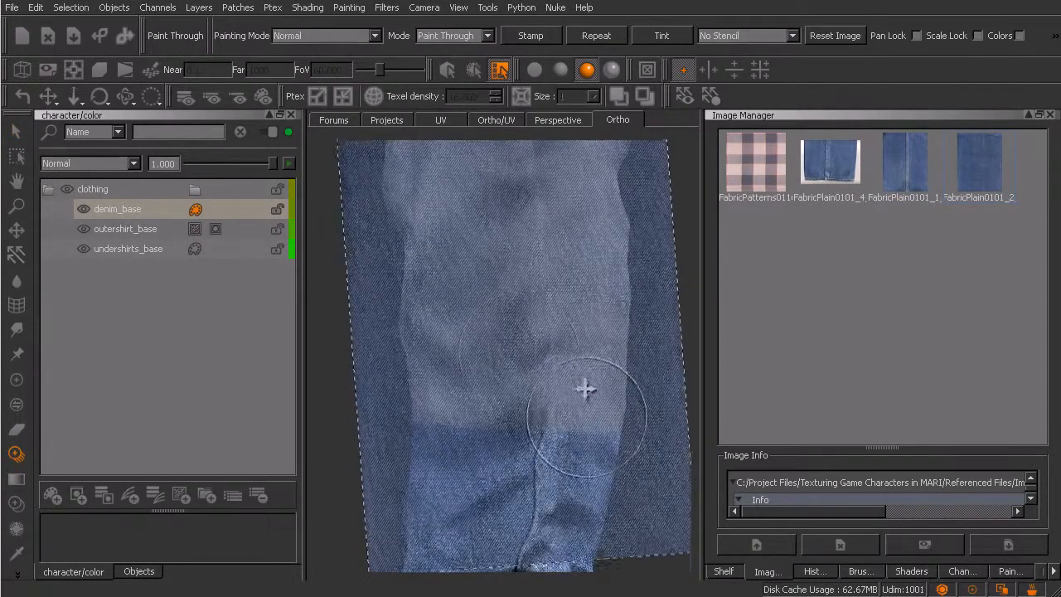
{"action": "left_click", "coordinate": [523, 366]}
{"action": "mouse_move", "coordinate": [523, 366]}
{"action": "left_mouse_down"}
{"action": "mouse_move", "coordinate": [456, 373]}
{"action": "mouse_move", "coordinate": [548, 290]}
{"action": "mouse_move", "coordinate": [576, 365]}
{"action": "mouse_move", "coordinate": [573, 406]}
{"action": "mouse_move", "coordinate": [618, 383]}
{"action": "mouse_move", "coordinate": [630, 332]}
{"action": "mouse_move", "coordinate": [581, 249]}
{"action": "mouse_move", "coordinate": [514, 232]}
{"action": "left_mouse_up"}
- Extend the denim toward both edges of this leg section and bake the projection onto the denim_base layer
{"action": "left_click", "coordinate": [859, 572]}
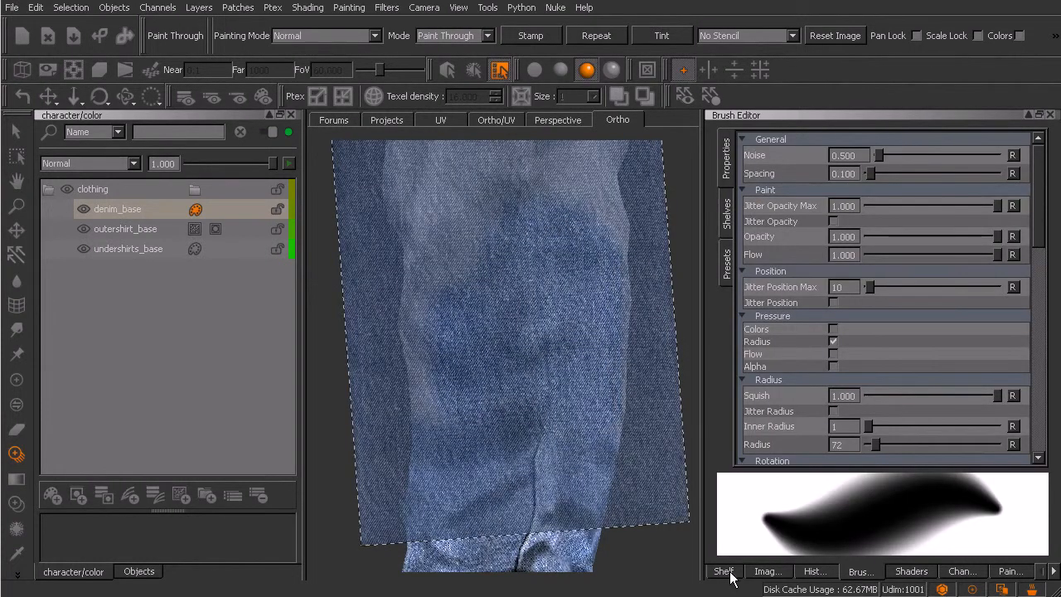
{"action": "left_click", "coordinate": [758, 572]}
{"action": "mouse_move", "coordinate": [499, 281]}
{"action": "left_mouse_down"}
{"action": "mouse_move", "coordinate": [491, 199]}
{"action": "mouse_move", "coordinate": [440, 241]}
{"action": "mouse_move", "coordinate": [425, 307]}
{"action": "left_mouse_up"}
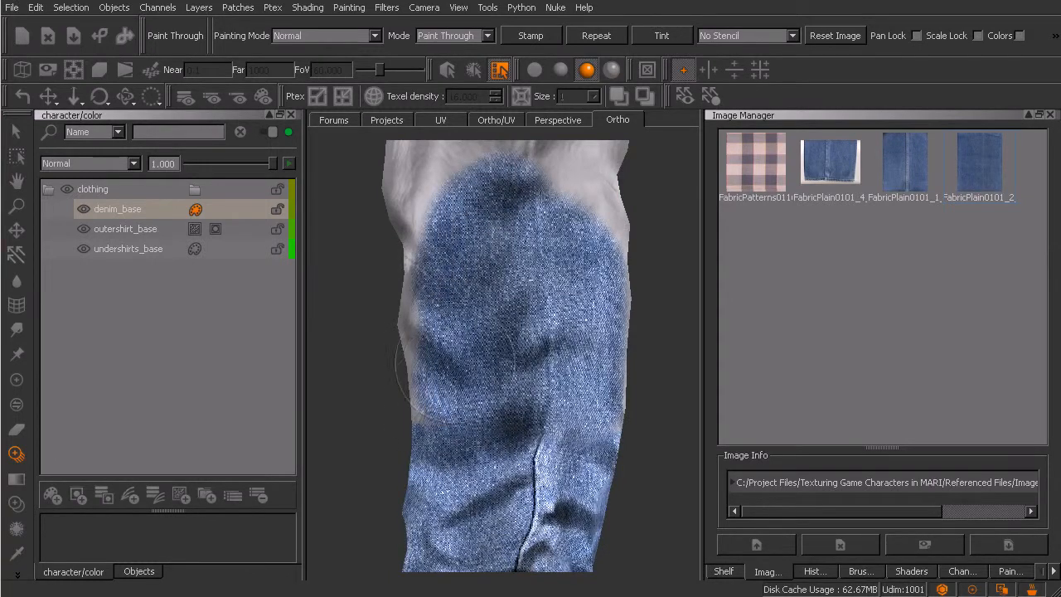
{"action": "left_click_drag", "start_coordinate": [583, 238], "coordinate": [564, 199]}
{"action": "left_click_drag", "start_coordinate": [590, 276], "coordinate": [553, 363]}
{"action": "key", "text": "b"}
- Examine the baked denim and its blend with the lower leg up close and from several angles
{"action": "scroll", "coordinate": [540, 379], "scroll_direction": "up", "scroll_amount": 5}
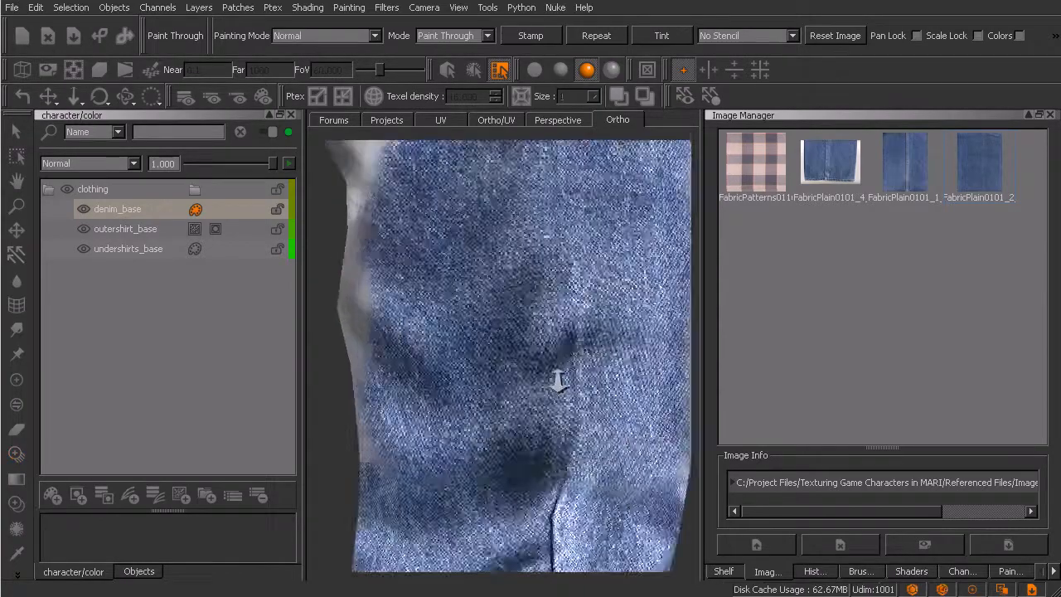
{"action": "mouse_move", "coordinate": [551, 369]}
{"action": "left_mouse_down", "text": "alt"}
{"action": "mouse_move", "coordinate": [539, 390]}
{"action": "mouse_move", "coordinate": [510, 399]}
{"action": "mouse_move", "coordinate": [551, 414]}
{"action": "left_mouse_up", "text": "alt"}
{"action": "right_click_drag", "start_coordinate": [550, 415], "coordinate": [586, 365], "text": "alt"}
{"action": "middle_click_drag", "start_coordinate": [585, 365], "coordinate": [528, 456], "text": "alt"}
{"action": "middle_click_drag", "start_coordinate": [528, 419], "coordinate": [551, 431], "text": "alt"}
{"action": "mouse_move", "coordinate": [551, 431]}
{"action": "left_mouse_down", "text": "alt"}
{"action": "mouse_move", "coordinate": [529, 443]}
{"action": "mouse_move", "coordinate": [544, 437]}
{"action": "mouse_move", "coordinate": [535, 431]}
{"action": "left_mouse_up", "text": "alt"}
{"action": "right_click_drag", "start_coordinate": [574, 323], "coordinate": [595, 398], "text": "alt"}
{"action": "mouse_move", "coordinate": [595, 398]}
{"action": "middle_mouse_down", "text": "alt"}
{"action": "mouse_move", "coordinate": [565, 385]}
{"action": "mouse_move", "coordinate": [572, 392]}
{"action": "middle_mouse_up", "text": "alt"}
{"action": "right_click_drag", "start_coordinate": [578, 398], "coordinate": [556, 362], "text": "alt"}
{"action": "middle_click_drag", "start_coordinate": [560, 383], "coordinate": [544, 409], "text": "alt"}
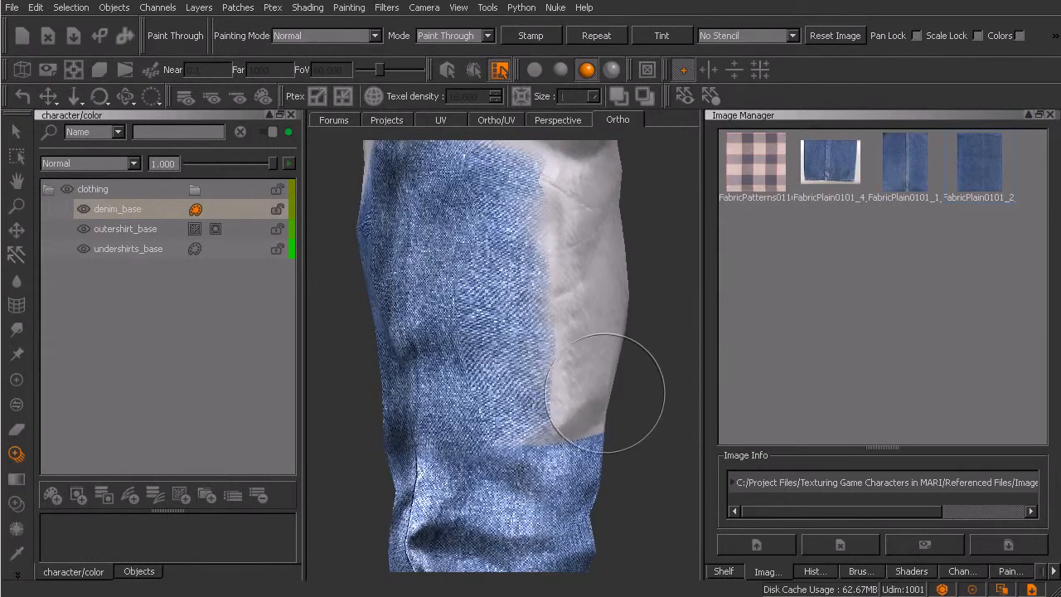
- Paint the projected denim over the bare strip on the next side of the leg and bake it
{"action": "key", "text": "apostrophe"}
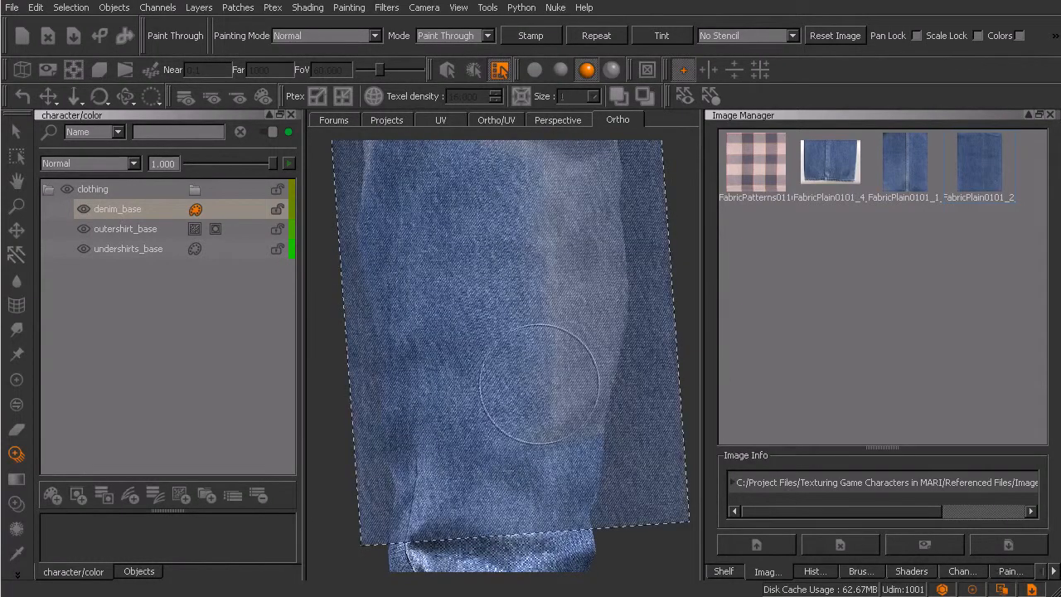
{"action": "key", "text": "apostrophe"}
{"action": "middle_click_drag", "start_coordinate": [557, 384], "coordinate": [533, 400], "text": "alt"}
{"action": "left_click_drag", "start_coordinate": [549, 403], "coordinate": [521, 413], "text": "alt"}
{"action": "mouse_move", "coordinate": [543, 392]}
{"action": "middle_mouse_down", "text": "alt"}
{"action": "mouse_move", "coordinate": [525, 403]}
{"action": "mouse_move", "coordinate": [530, 413]}
{"action": "middle_mouse_up", "text": "alt"}
{"action": "key", "text": "apostrophe"}
{"action": "mouse_move", "coordinate": [486, 236]}
{"action": "left_mouse_down"}
{"action": "mouse_move", "coordinate": [465, 229]}
{"action": "mouse_move", "coordinate": [452, 170]}
{"action": "left_mouse_up"}
{"action": "left_click_drag", "start_coordinate": [508, 264], "coordinate": [501, 282]}
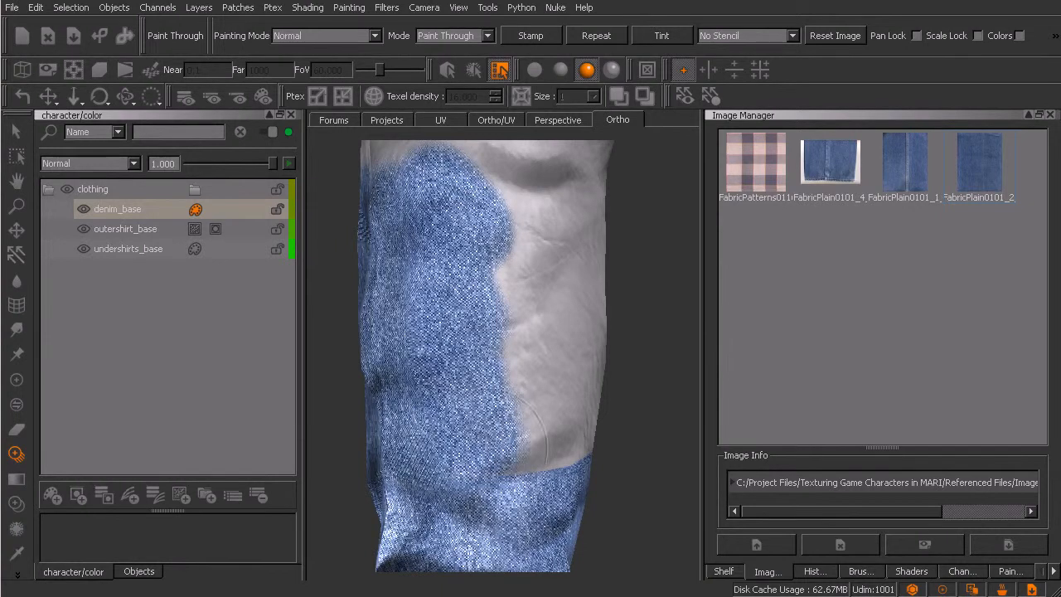
{"action": "mouse_move", "coordinate": [544, 408]}
{"action": "left_mouse_down"}
{"action": "mouse_move", "coordinate": [549, 249]}
{"action": "mouse_move", "coordinate": [571, 236]}
{"action": "mouse_move", "coordinate": [514, 174]}
{"action": "mouse_move", "coordinate": [584, 207]}
{"action": "mouse_move", "coordinate": [580, 394]}
{"action": "left_mouse_up"}
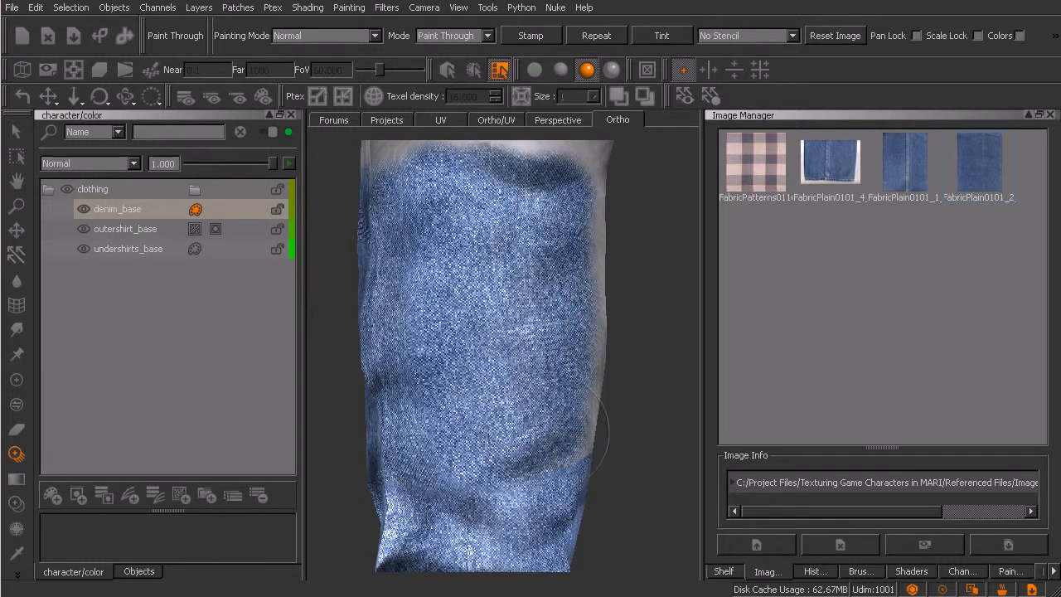
{"action": "key", "text": "b"}
- Continue the denim around the leg by painting over the adjoining bare side
{"action": "left_click_drag", "start_coordinate": [591, 432], "coordinate": [535, 438], "text": "alt"}
{"action": "middle_click_drag", "start_coordinate": [613, 440], "coordinate": [533, 415], "text": "alt"}
{"action": "left_click_drag", "start_coordinate": [519, 339], "coordinate": [491, 375]}
{"action": "mouse_move", "coordinate": [549, 397]}
{"action": "left_mouse_down"}
{"action": "mouse_move", "coordinate": [593, 383]}
{"action": "mouse_move", "coordinate": [622, 402]}
{"action": "mouse_move", "coordinate": [655, 365]}
{"action": "mouse_move", "coordinate": [576, 316]}
{"action": "mouse_move", "coordinate": [515, 241]}
{"action": "mouse_move", "coordinate": [554, 178]}
{"action": "mouse_move", "coordinate": [504, 172]}
{"action": "mouse_move", "coordinate": [678, 219]}
{"action": "left_mouse_up"}
- Fill the remaining bare gap between the painted sides of the leg with denim
{"action": "middle_click_drag", "start_coordinate": [624, 341], "coordinate": [516, 421], "text": "alt"}
{"action": "left_click_drag", "start_coordinate": [517, 422], "coordinate": [502, 406], "text": "alt"}
{"action": "middle_click_drag", "start_coordinate": [589, 342], "coordinate": [539, 333], "text": "alt"}
{"action": "left_click_drag", "start_coordinate": [543, 340], "coordinate": [557, 374], "text": "alt"}
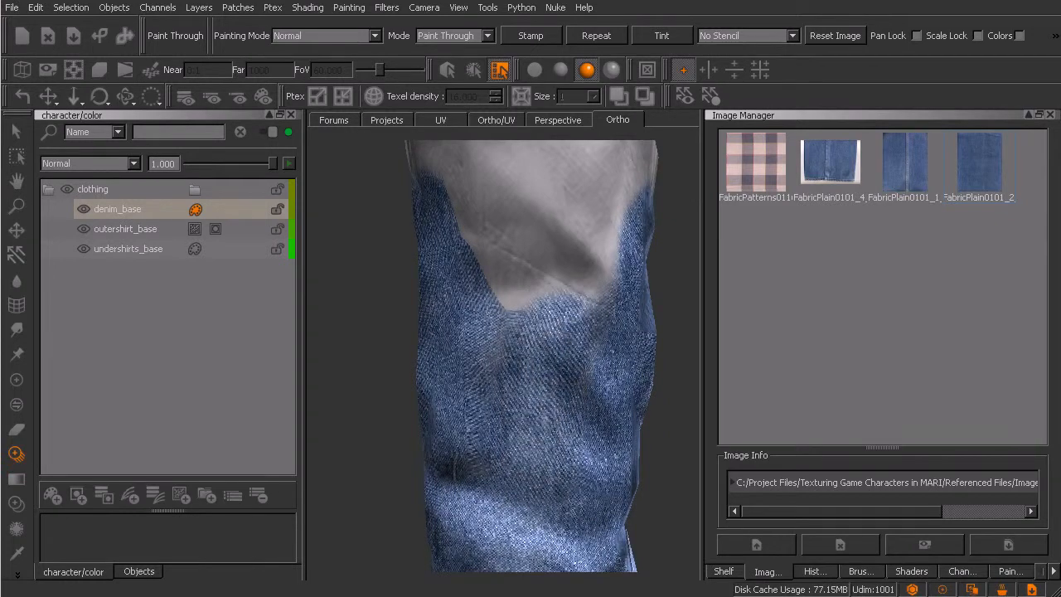
{"action": "mouse_move", "coordinate": [496, 311]}
{"action": "left_mouse_down"}
{"action": "mouse_move", "coordinate": [516, 234]}
{"action": "mouse_move", "coordinate": [491, 189]}
{"action": "mouse_move", "coordinate": [573, 182]}
{"action": "mouse_move", "coordinate": [590, 275]}
{"action": "left_mouse_up"}
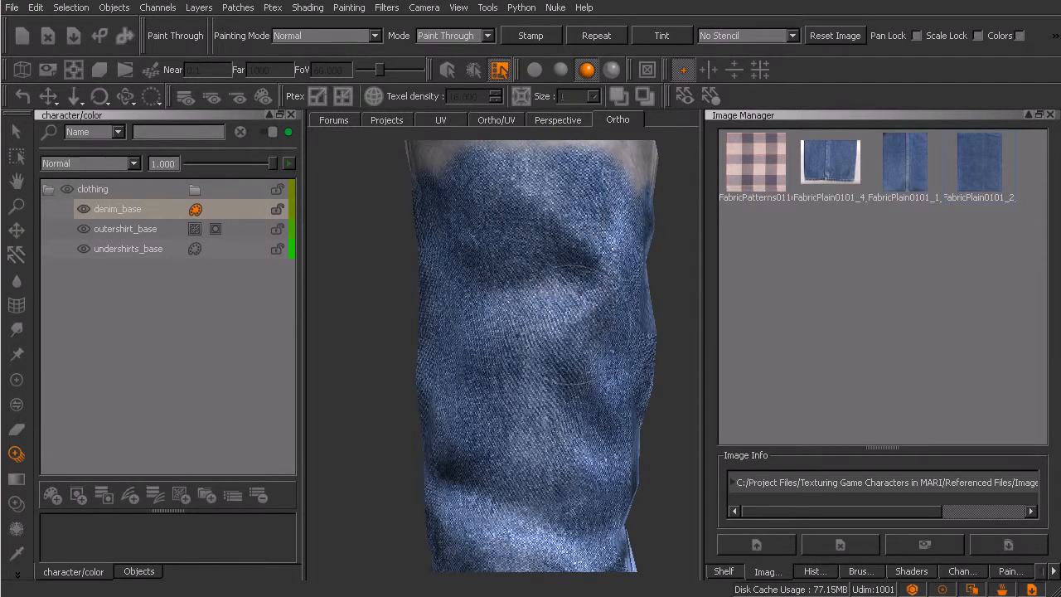
- Paint denim across the full width of the next bare section higher up the leg
{"action": "left_click_drag", "start_coordinate": [611, 385], "coordinate": [561, 372], "text": "alt"}
{"action": "mouse_move", "coordinate": [562, 372]}
{"action": "middle_mouse_down", "text": "alt"}
{"action": "mouse_move", "coordinate": [539, 382]}
{"action": "mouse_move", "coordinate": [507, 468]}
{"action": "middle_mouse_up", "text": "alt"}
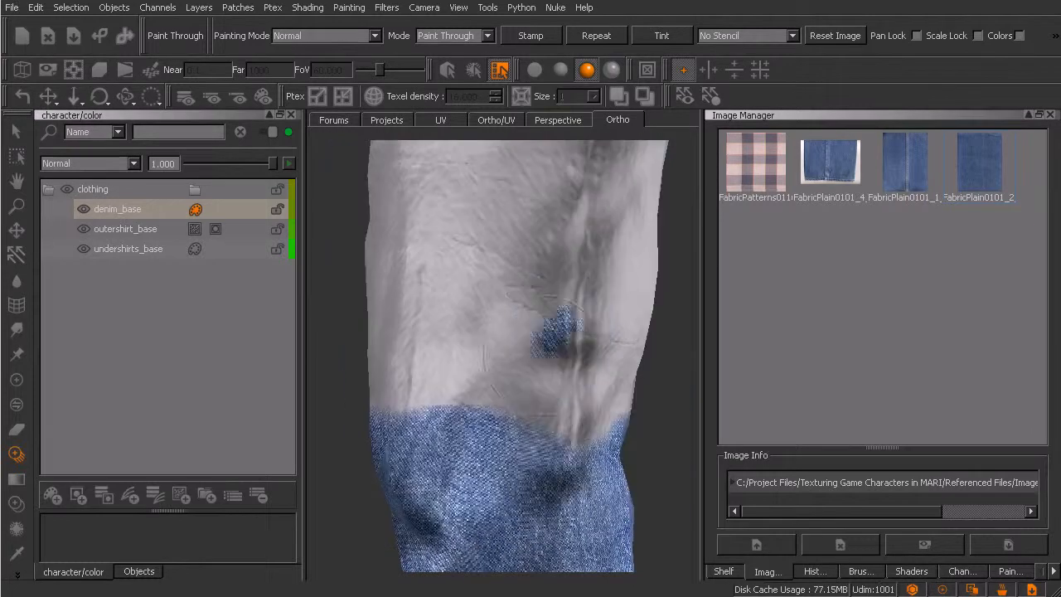
{"action": "mouse_move", "coordinate": [514, 448]}
{"action": "left_mouse_down"}
{"action": "mouse_move", "coordinate": [464, 365]}
{"action": "mouse_move", "coordinate": [415, 357]}
{"action": "mouse_move", "coordinate": [364, 377]}
{"action": "left_mouse_up"}
{"action": "mouse_move", "coordinate": [439, 257]}
{"action": "left_mouse_down"}
{"action": "mouse_move", "coordinate": [481, 186]}
{"action": "mouse_move", "coordinate": [535, 175]}
{"action": "mouse_move", "coordinate": [630, 215]}
{"action": "mouse_move", "coordinate": [646, 311]}
{"action": "left_mouse_up"}
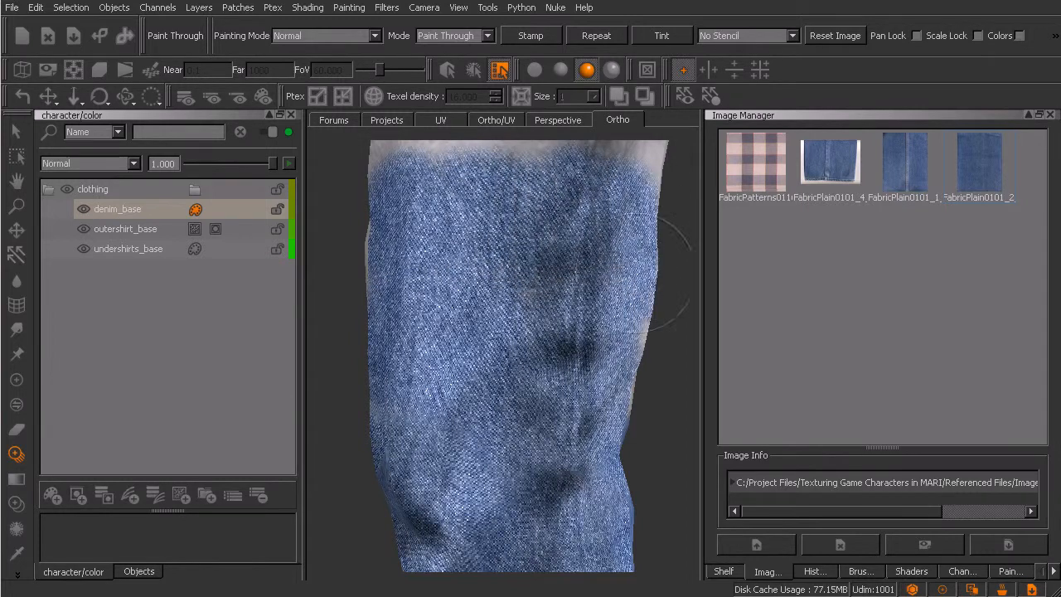
- Wrap the denim around the adjoining bare sides of the upper leg section
{"action": "left_click_drag", "start_coordinate": [647, 378], "coordinate": [460, 503], "text": "alt"}
{"action": "middle_click_drag", "start_coordinate": [443, 354], "coordinate": [574, 381], "text": "alt"}
{"action": "left_click_drag", "start_coordinate": [592, 244], "coordinate": [595, 198]}
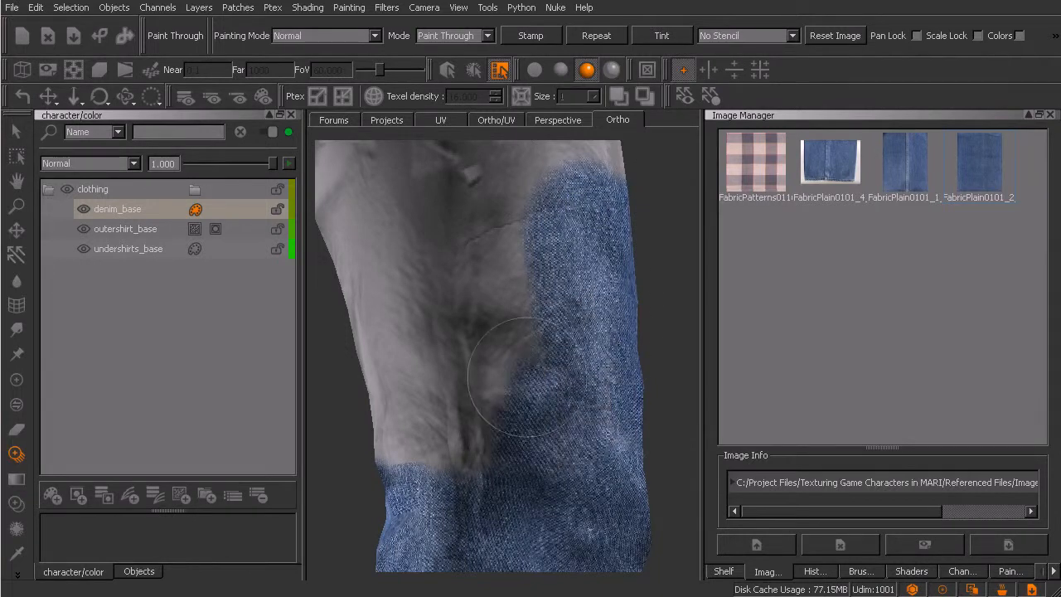
{"action": "left_click_drag", "start_coordinate": [525, 214], "coordinate": [498, 264]}
{"action": "mouse_move", "coordinate": [595, 405]}
{"action": "left_mouse_down", "text": "alt"}
{"action": "mouse_move", "coordinate": [525, 427]}
{"action": "mouse_move", "coordinate": [573, 457]}
{"action": "mouse_move", "coordinate": [568, 439]}
{"action": "left_mouse_up", "text": "alt"}
{"action": "left_click_drag", "start_coordinate": [548, 319], "coordinate": [543, 290]}
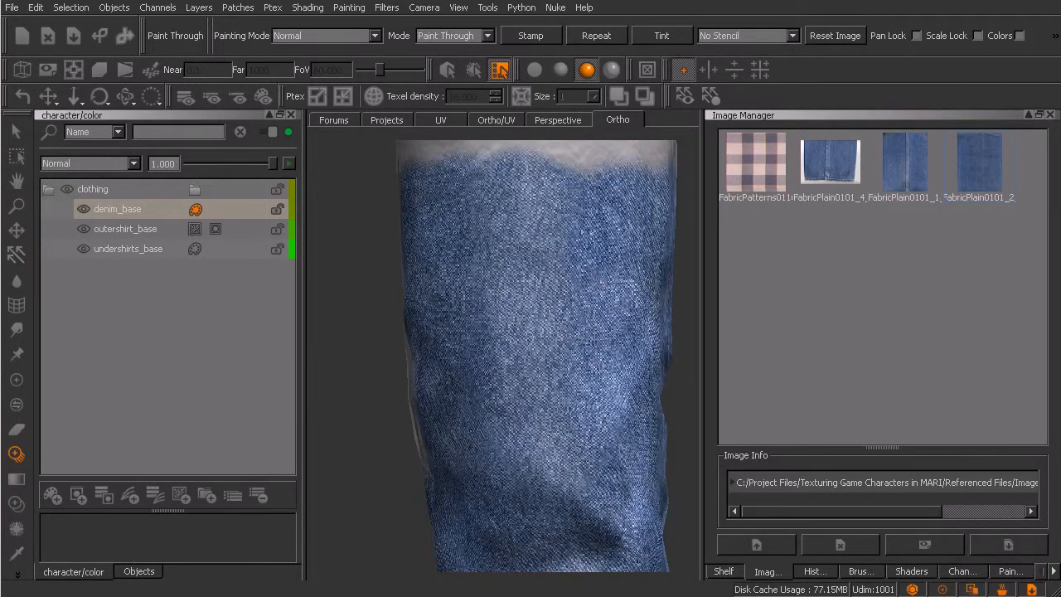
- Cover the remaining bare side of the upper leg with projected denim, working outward from the painted edge
{"action": "mouse_move", "coordinate": [453, 367]}
{"action": "left_mouse_down", "text": "alt"}
{"action": "mouse_move", "coordinate": [422, 391]}
{"action": "mouse_move", "coordinate": [540, 380]}
{"action": "mouse_move", "coordinate": [506, 382]}
{"action": "left_mouse_up", "text": "alt"}
{"action": "mouse_move", "coordinate": [505, 382]}
{"action": "middle_mouse_down", "text": "alt"}
{"action": "mouse_move", "coordinate": [557, 391]}
{"action": "mouse_move", "coordinate": [597, 423]}
{"action": "middle_mouse_up", "text": "alt"}
{"action": "left_click_drag", "start_coordinate": [567, 234], "coordinate": [572, 204]}
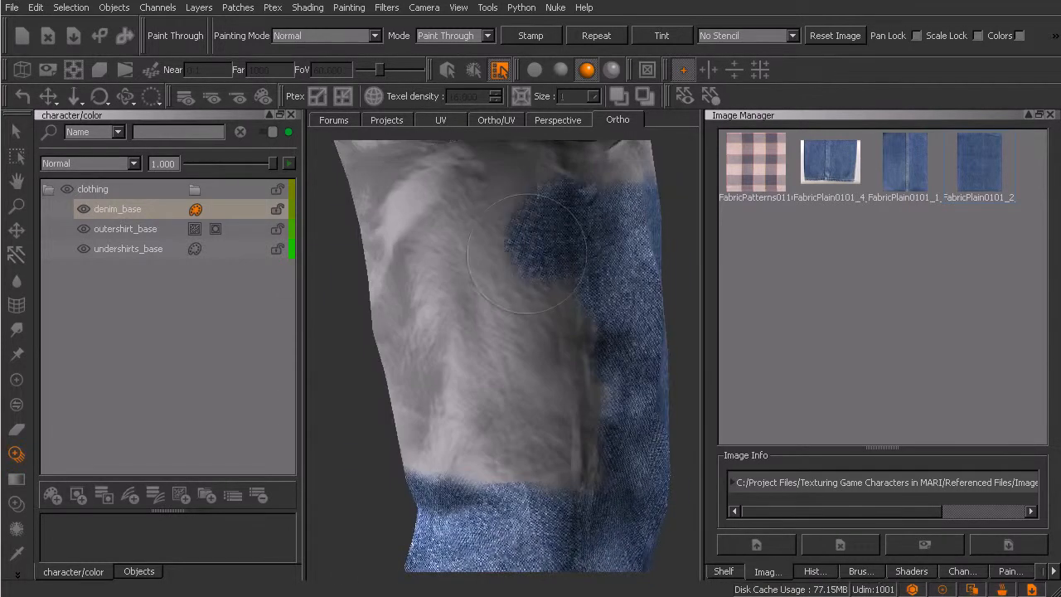
{"action": "left_click_drag", "start_coordinate": [562, 449], "coordinate": [576, 279]}
{"action": "mouse_move", "coordinate": [540, 435]}
{"action": "left_mouse_down"}
{"action": "mouse_move", "coordinate": [471, 461]}
{"action": "mouse_move", "coordinate": [424, 365]}
{"action": "mouse_move", "coordinate": [485, 223]}
{"action": "left_mouse_up"}
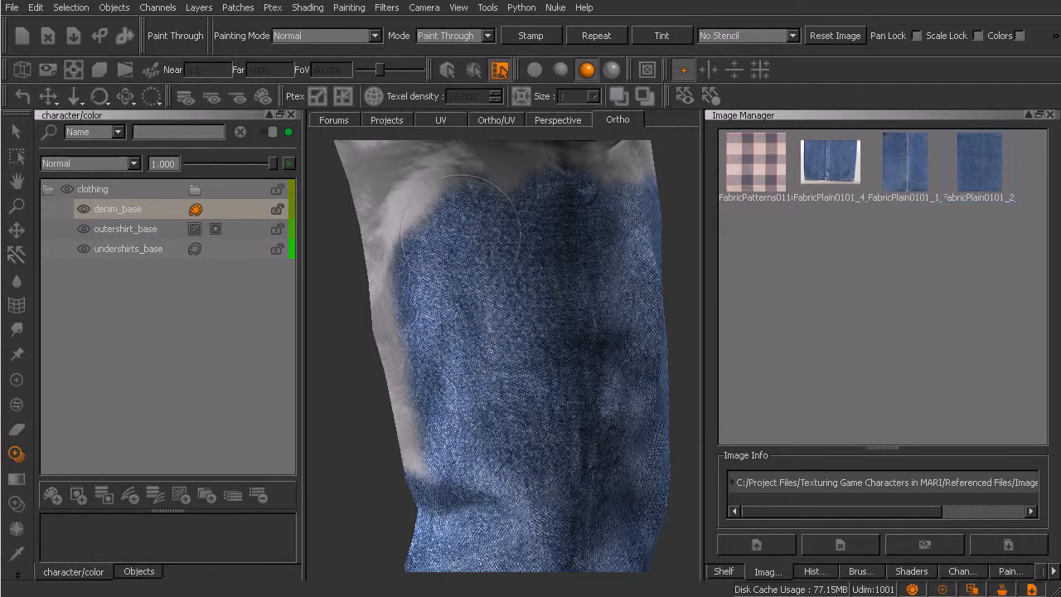
{"action": "left_click_drag", "start_coordinate": [427, 241], "coordinate": [411, 204]}
- Paint denim over the next face of the thigh, up toward the hip
{"action": "mouse_move", "coordinate": [510, 162]}
{"action": "left_mouse_down"}
{"action": "mouse_move", "coordinate": [548, 320]}
{"action": "mouse_move", "coordinate": [588, 337]}
{"action": "left_mouse_up"}
{"action": "mouse_move", "coordinate": [475, 378]}
{"action": "middle_mouse_down", "text": "alt"}
{"action": "mouse_move", "coordinate": [594, 389]}
{"action": "mouse_move", "coordinate": [632, 406]}
{"action": "middle_mouse_up", "text": "alt"}
{"action": "left_click_drag", "start_coordinate": [594, 225], "coordinate": [551, 280]}
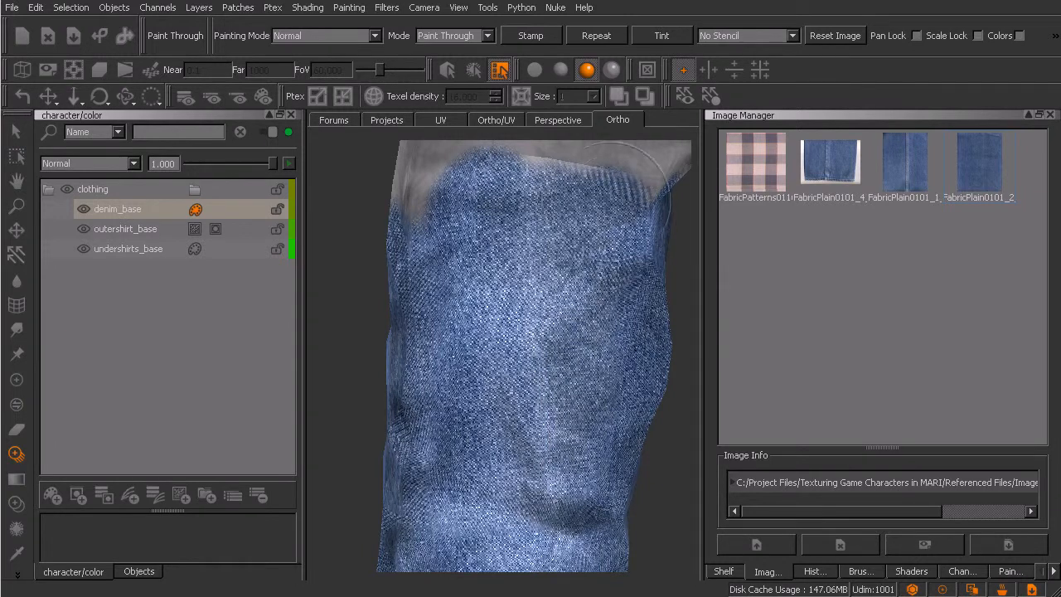
- Undo the latest camera moves around the upper thigh and hip
{"action": "middle_click_drag", "start_coordinate": [543, 228], "coordinate": [549, 405], "text": "alt"}
{"action": "mouse_move", "coordinate": [549, 405]}
{"action": "left_mouse_down", "text": "alt"}
{"action": "mouse_move", "coordinate": [578, 410]}
{"action": "mouse_move", "coordinate": [576, 370]}
{"action": "left_mouse_up", "text": "alt"}
{"action": "right_click_drag", "start_coordinate": [576, 371], "coordinate": [528, 398], "text": "alt"}
{"action": "middle_click_drag", "start_coordinate": [529, 398], "coordinate": [561, 410], "text": "alt"}
{"action": "right_click_drag", "start_coordinate": [561, 410], "coordinate": [593, 402], "text": "alt"}
{"action": "left_click_drag", "start_coordinate": [573, 406], "coordinate": [536, 422], "text": "alt"}
{"action": "right_click_drag", "start_coordinate": [535, 423], "coordinate": [550, 420], "text": "alt"}
{"action": "key", "text": "ctrl+z"}
{"action": "key", "text": "ctrl+z"}
{"action": "key", "text": "ctrl+z"}
{"action": "key", "text": "ctrl+z"}
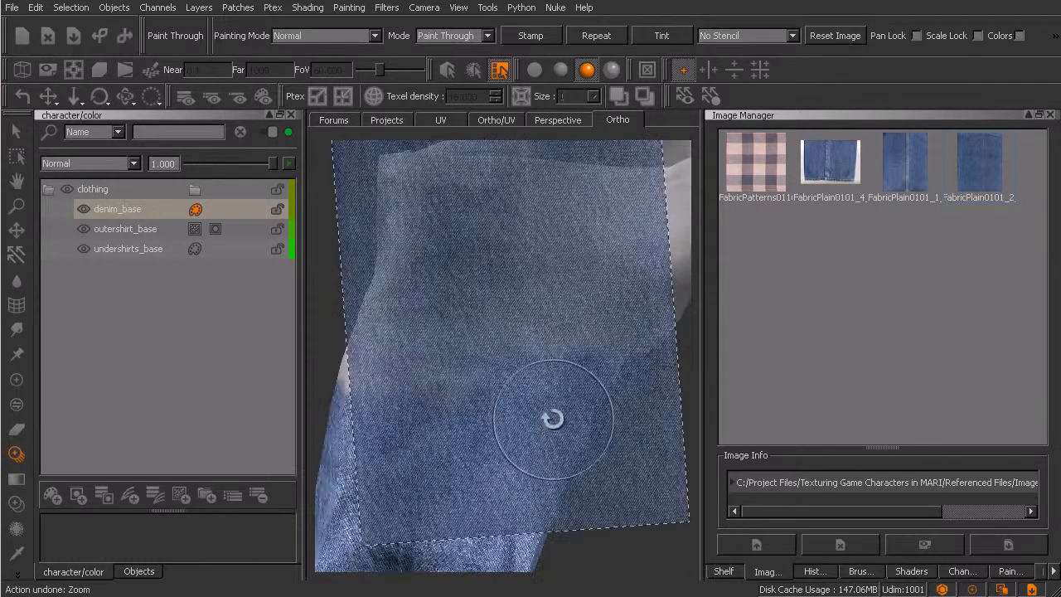
{"action": "key", "text": "ctrl+z"}
{"action": "key", "text": "ctrl+z"}
{"action": "key", "text": "ctrl+z"}
{"action": "key", "text": "ctrl+z"}
{"action": "key", "text": "ctrl+z"}
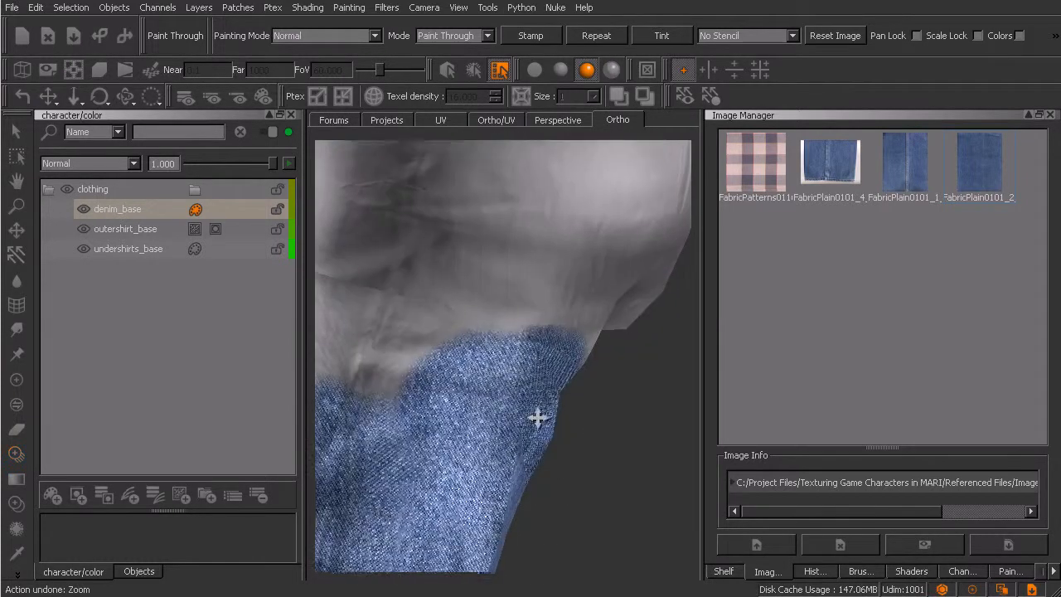
- Paint denim from the top of the thigh up over the bare hip toward the waistband
{"action": "left_click_drag", "start_coordinate": [561, 345], "coordinate": [501, 431]}
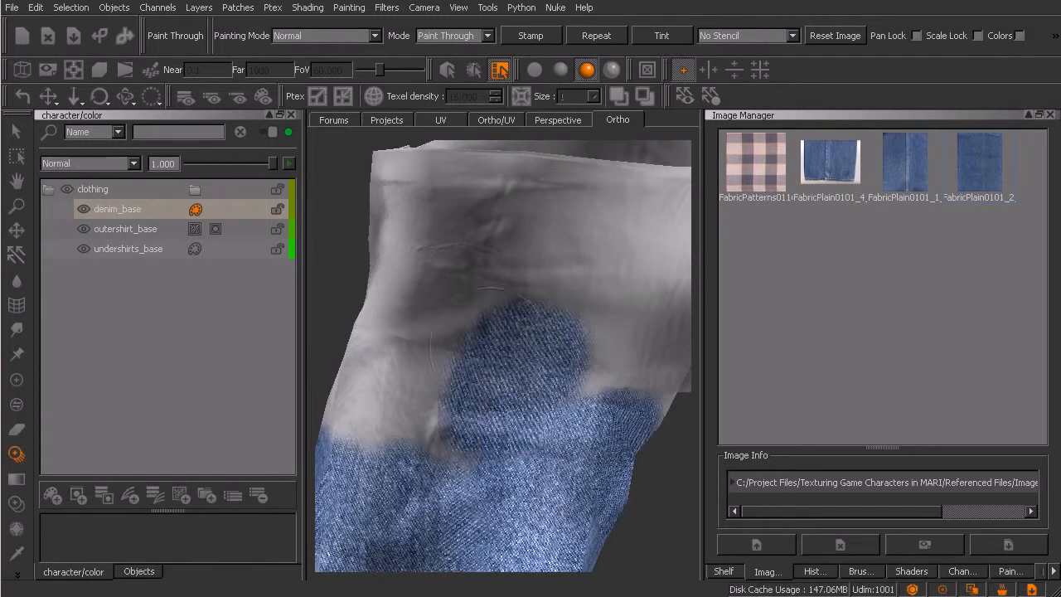
{"action": "left_click_drag", "start_coordinate": [522, 348], "coordinate": [448, 398]}
{"action": "mouse_move", "coordinate": [468, 336]}
{"action": "left_mouse_down"}
{"action": "mouse_move", "coordinate": [407, 382]}
{"action": "mouse_move", "coordinate": [497, 265]}
{"action": "mouse_move", "coordinate": [564, 240]}
{"action": "mouse_move", "coordinate": [643, 328]}
{"action": "mouse_move", "coordinate": [656, 365]}
{"action": "mouse_move", "coordinate": [630, 215]}
{"action": "mouse_move", "coordinate": [539, 183]}
{"action": "mouse_move", "coordinate": [398, 290]}
{"action": "mouse_move", "coordinate": [365, 415]}
{"action": "mouse_move", "coordinate": [441, 400]}
{"action": "left_mouse_up"}
- Paint denim over the bare area beside the painted hip and bake the projection
{"action": "mouse_move", "coordinate": [498, 367]}
{"action": "left_mouse_down", "text": "alt"}
{"action": "mouse_move", "coordinate": [486, 414]}
{"action": "mouse_move", "coordinate": [466, 417]}
{"action": "mouse_move", "coordinate": [511, 415]}
{"action": "mouse_move", "coordinate": [539, 386]}
{"action": "mouse_move", "coordinate": [580, 439]}
{"action": "mouse_move", "coordinate": [547, 332]}
{"action": "mouse_move", "coordinate": [497, 282]}
{"action": "mouse_move", "coordinate": [522, 244]}
{"action": "mouse_move", "coordinate": [522, 194]}
{"action": "mouse_move", "coordinate": [489, 182]}
{"action": "mouse_move", "coordinate": [454, 211]}
{"action": "mouse_move", "coordinate": [365, 232]}
{"action": "mouse_move", "coordinate": [369, 274]}
{"action": "mouse_move", "coordinate": [415, 348]}
{"action": "mouse_move", "coordinate": [431, 411]}
{"action": "mouse_move", "coordinate": [412, 456]}
{"action": "left_mouse_up", "text": "alt"}
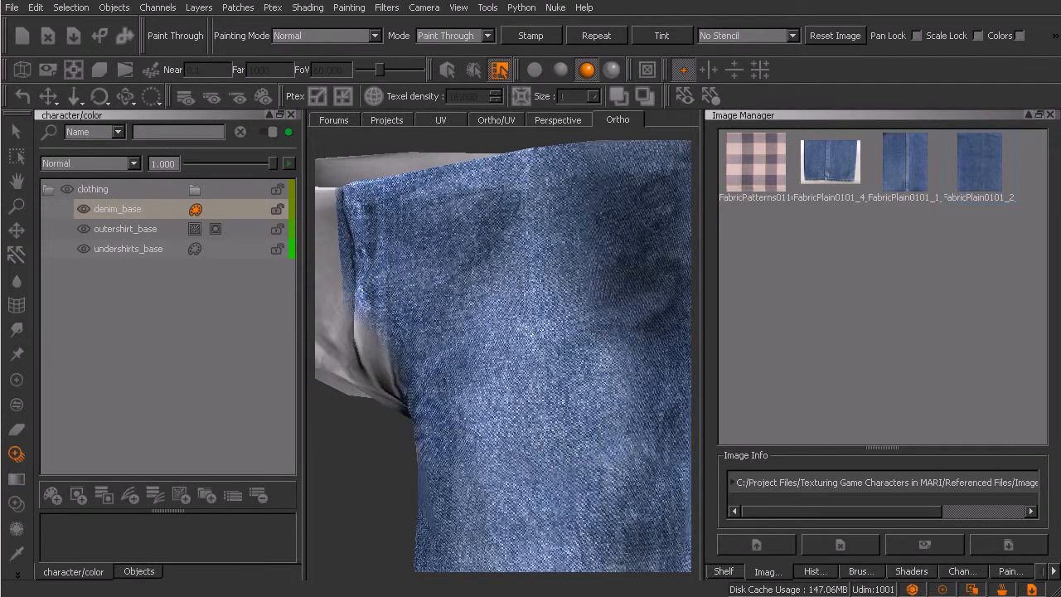
{"action": "mouse_move", "coordinate": [473, 390]}
{"action": "middle_mouse_down"}
{"action": "mouse_move", "coordinate": [441, 363]}
{"action": "mouse_move", "coordinate": [441, 389]}
{"action": "mouse_move", "coordinate": [514, 396]}
{"action": "middle_mouse_up"}
{"action": "mouse_move", "coordinate": [539, 390]}
{"action": "left_mouse_down"}
{"action": "mouse_move", "coordinate": [564, 331]}
{"action": "mouse_move", "coordinate": [523, 291]}
{"action": "mouse_move", "coordinate": [423, 232]}
{"action": "mouse_move", "coordinate": [373, 240]}
{"action": "mouse_move", "coordinate": [356, 332]}
{"action": "left_mouse_up"}
{"action": "mouse_move", "coordinate": [548, 430]}
{"action": "left_mouse_down"}
{"action": "mouse_move", "coordinate": [574, 423]}
{"action": "mouse_move", "coordinate": [562, 408]}
{"action": "left_mouse_up"}
{"action": "key", "text": "b"}
- Switch the viewport to flat lighting and paint denim over the bare area where the inner thigh meets the hips
{"action": "left_click_drag", "start_coordinate": [560, 404], "coordinate": [519, 423], "text": "alt"}
{"action": "middle_click_drag", "start_coordinate": [519, 424], "coordinate": [533, 384], "text": "alt"}
{"action": "left_click", "coordinate": [535, 71]}
{"action": "left_click_drag", "start_coordinate": [513, 369], "coordinate": [591, 401], "text": "alt"}
{"action": "middle_click_drag", "start_coordinate": [605, 418], "coordinate": [524, 414], "text": "alt"}
{"action": "mouse_move", "coordinate": [564, 421]}
{"action": "left_mouse_down", "text": "alt"}
{"action": "mouse_move", "coordinate": [533, 441]}
{"action": "mouse_move", "coordinate": [522, 435]}
{"action": "left_mouse_up", "text": "alt"}
{"action": "left_click_drag", "start_coordinate": [564, 339], "coordinate": [537, 320]}
{"action": "left_click_drag", "start_coordinate": [535, 206], "coordinate": [509, 234]}
- Extend the denim from the crotch area upward into the bare seat of the pants
{"action": "left_click_drag", "start_coordinate": [528, 417], "coordinate": [545, 383], "text": "alt"}
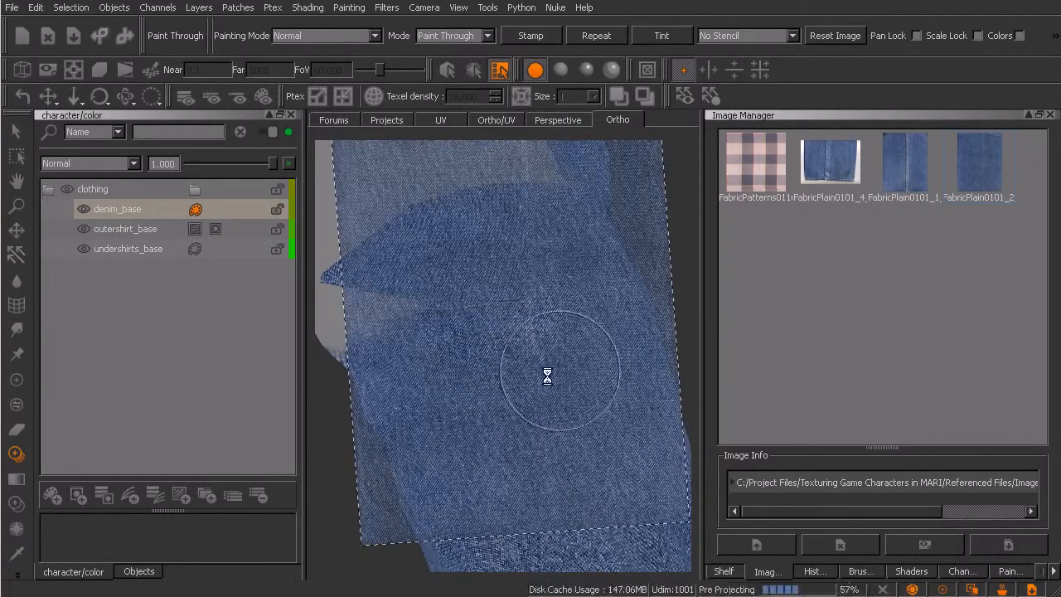
{"action": "mouse_move", "coordinate": [502, 354]}
{"action": "left_mouse_down", "text": "alt"}
{"action": "mouse_move", "coordinate": [529, 356]}
{"action": "mouse_move", "coordinate": [498, 364]}
{"action": "mouse_move", "coordinate": [503, 322]}
{"action": "left_mouse_up", "text": "alt"}
{"action": "middle_click_drag", "start_coordinate": [490, 325], "coordinate": [491, 382], "text": "alt"}
{"action": "left_click_drag", "start_coordinate": [518, 334], "coordinate": [509, 364]}
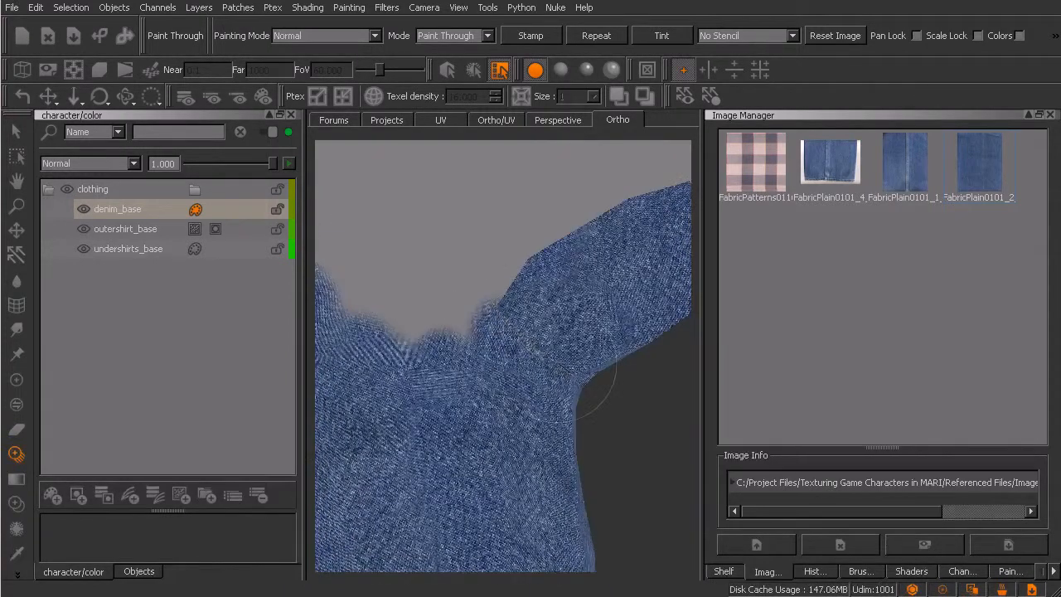
{"action": "middle_click_drag", "start_coordinate": [477, 307], "coordinate": [521, 380], "text": "alt"}
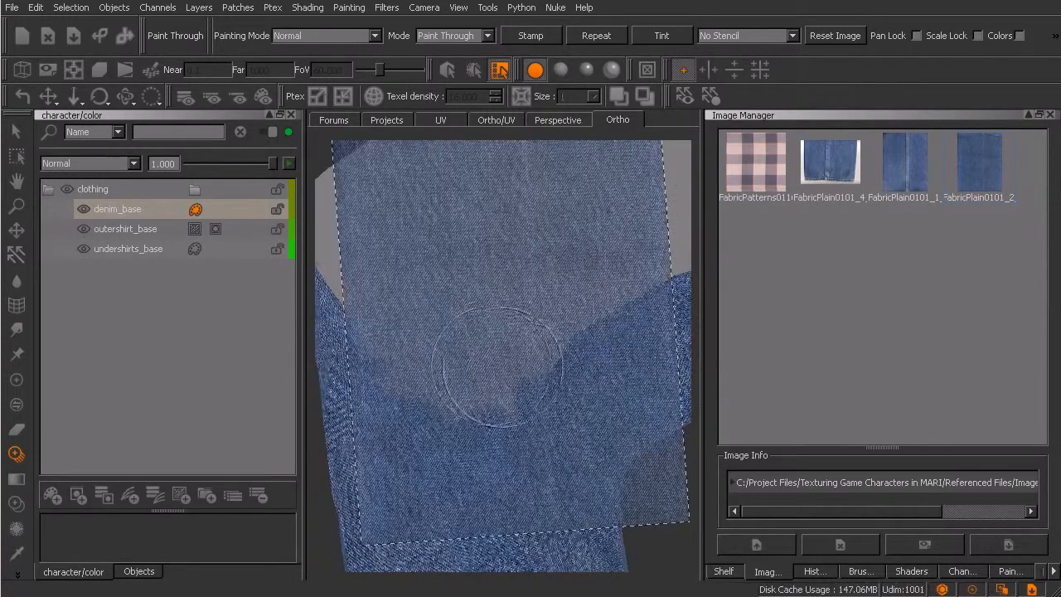
{"action": "left_click_drag", "start_coordinate": [484, 355], "coordinate": [495, 387]}
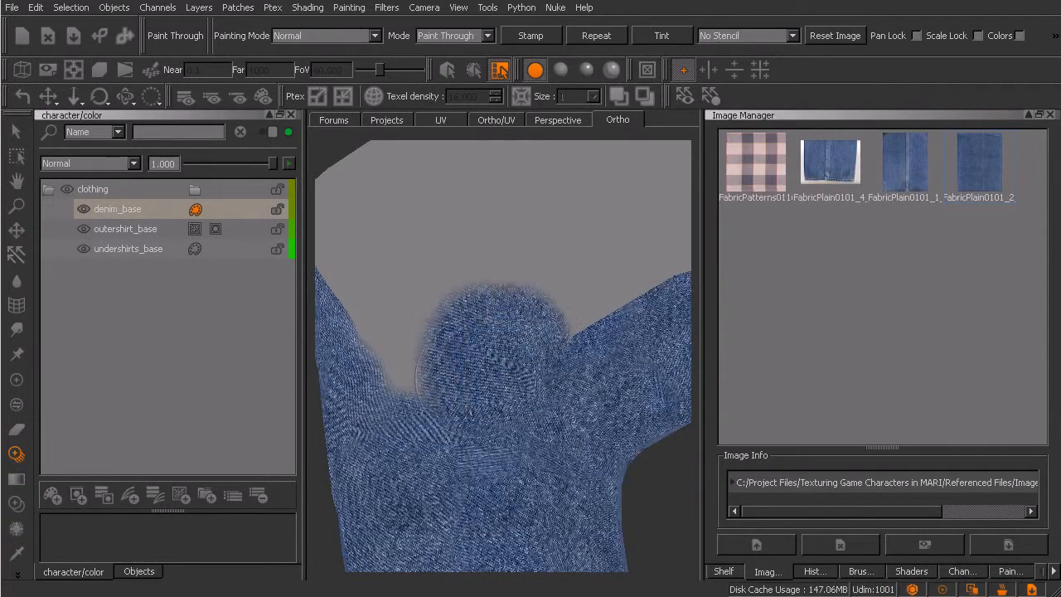
- Paint denim over the bare upper seat of the pants up to the waistband edge
{"action": "left_click_drag", "start_coordinate": [473, 310], "coordinate": [524, 323], "text": "alt"}
{"action": "middle_click_drag", "start_coordinate": [470, 375], "coordinate": [514, 346], "text": "alt"}
{"action": "left_click_drag", "start_coordinate": [555, 423], "coordinate": [523, 420], "text": "alt"}
{"action": "right_click_drag", "start_coordinate": [539, 423], "coordinate": [605, 435], "text": "alt"}
{"action": "mouse_move", "coordinate": [607, 436]}
{"action": "middle_mouse_down", "text": "alt"}
{"action": "mouse_move", "coordinate": [588, 411]}
{"action": "mouse_move", "coordinate": [569, 433]}
{"action": "middle_mouse_up", "text": "alt"}
{"action": "right_click_drag", "start_coordinate": [568, 433], "coordinate": [538, 412], "text": "alt"}
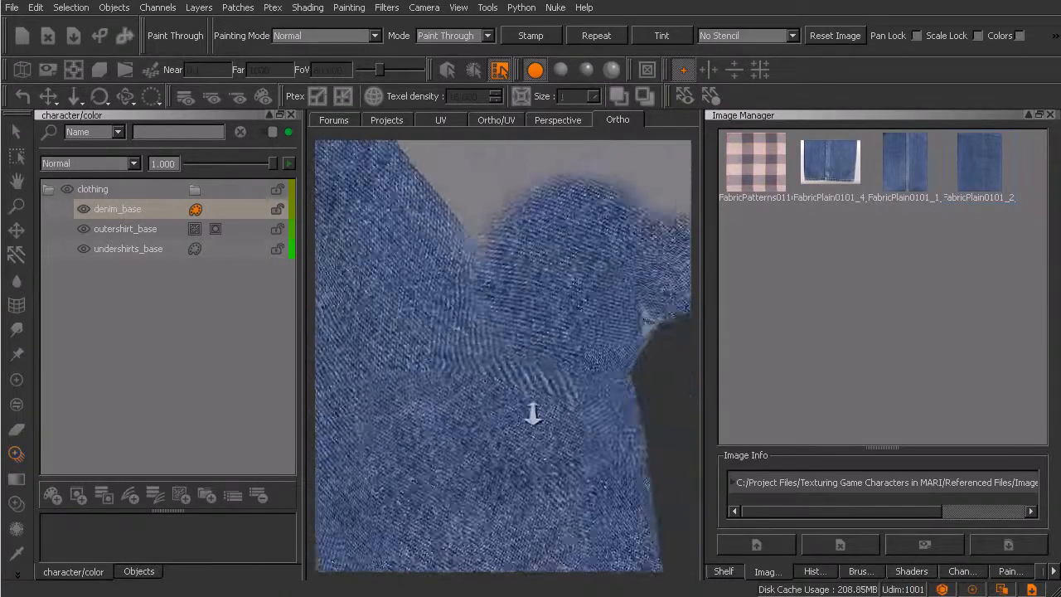
{"action": "left_click", "coordinate": [534, 419], "text": "alt"}
{"action": "key", "text": "ctrl+z"}
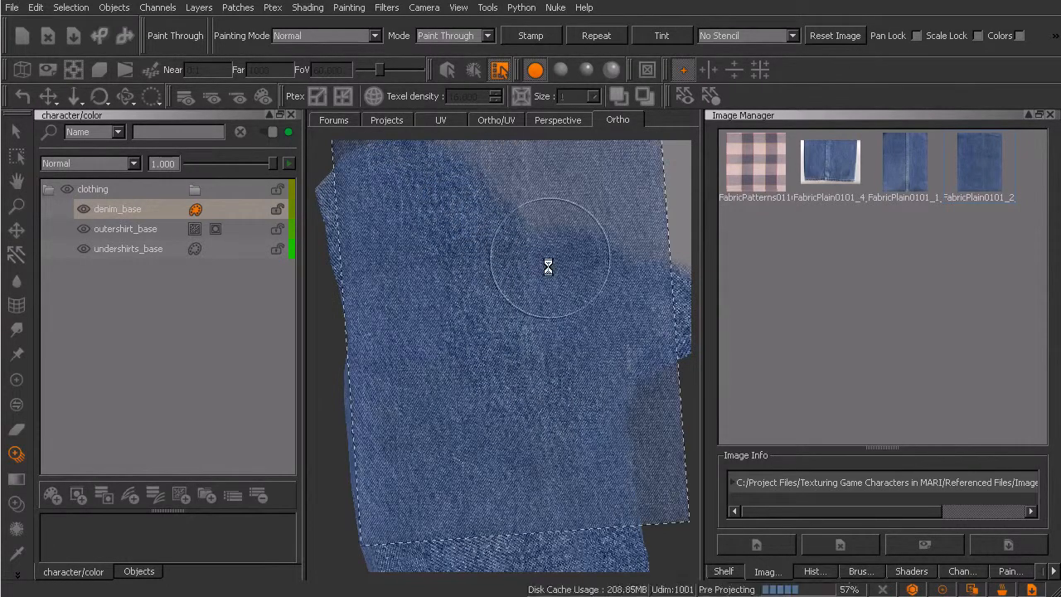
{"action": "left_click_drag", "start_coordinate": [544, 268], "coordinate": [586, 265], "text": "alt"}
{"action": "mouse_move", "coordinate": [568, 278]}
{"action": "middle_mouse_down", "text": "alt"}
{"action": "mouse_move", "coordinate": [529, 325]}
{"action": "mouse_move", "coordinate": [499, 412]}
{"action": "middle_mouse_up", "text": "alt"}
{"action": "left_click_drag", "start_coordinate": [528, 416], "coordinate": [490, 419], "text": "alt"}
{"action": "left_click_drag", "start_coordinate": [532, 278], "coordinate": [521, 256]}
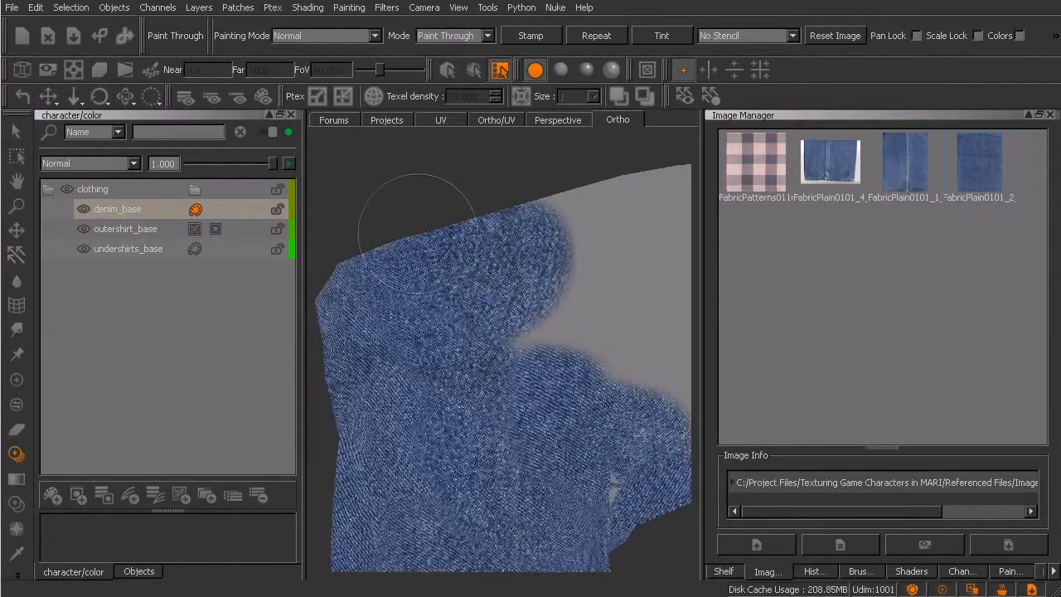
{"action": "mouse_move", "coordinate": [572, 281]}
{"action": "left_mouse_down"}
{"action": "mouse_move", "coordinate": [603, 214]}
{"action": "mouse_move", "coordinate": [633, 325]}
{"action": "left_mouse_up"}
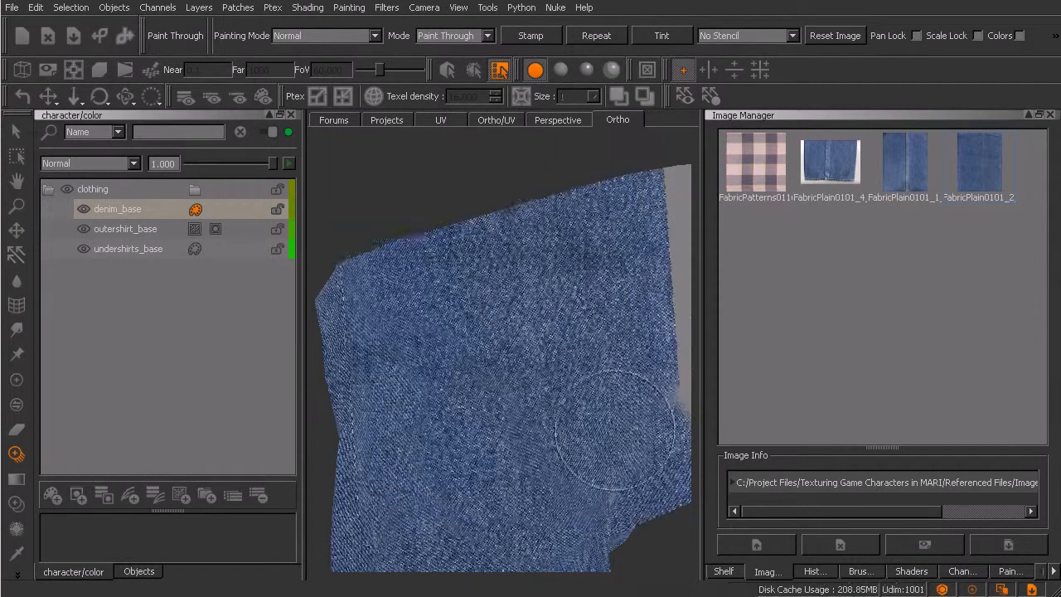
- Extend the denim across the bare strip beside the painted part of the seat
{"action": "middle_click_drag", "start_coordinate": [599, 439], "coordinate": [467, 346], "text": "alt"}
{"action": "mouse_move", "coordinate": [567, 407]}
{"action": "left_mouse_down", "text": "alt"}
{"action": "mouse_move", "coordinate": [540, 417]}
{"action": "mouse_move", "coordinate": [580, 406]}
{"action": "left_mouse_up", "text": "alt"}
{"action": "mouse_move", "coordinate": [524, 352]}
{"action": "left_mouse_down"}
{"action": "mouse_move", "coordinate": [567, 302]}
{"action": "mouse_move", "coordinate": [575, 241]}
{"action": "mouse_move", "coordinate": [630, 292]}
{"action": "mouse_move", "coordinate": [573, 188]}
{"action": "left_mouse_up"}
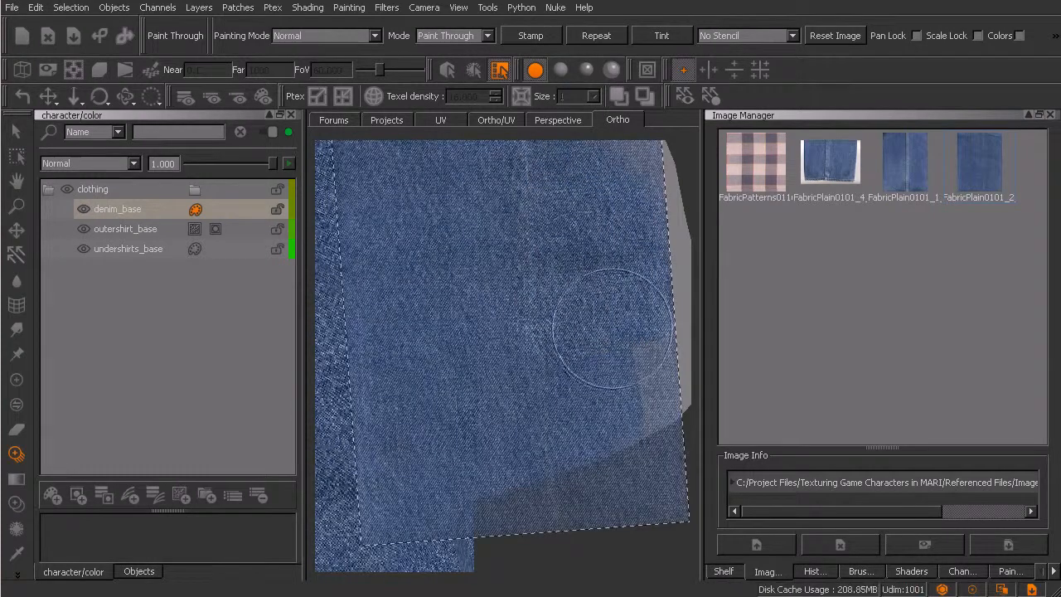
- Paint denim over the bare area along the waistband and down the side of the hip
{"action": "middle_click_drag", "start_coordinate": [608, 326], "coordinate": [593, 421], "text": "alt"}
{"action": "left_click_drag", "start_coordinate": [593, 422], "coordinate": [526, 408], "text": "alt"}
{"action": "middle_click_drag", "start_coordinate": [574, 376], "coordinate": [526, 407], "text": "alt"}
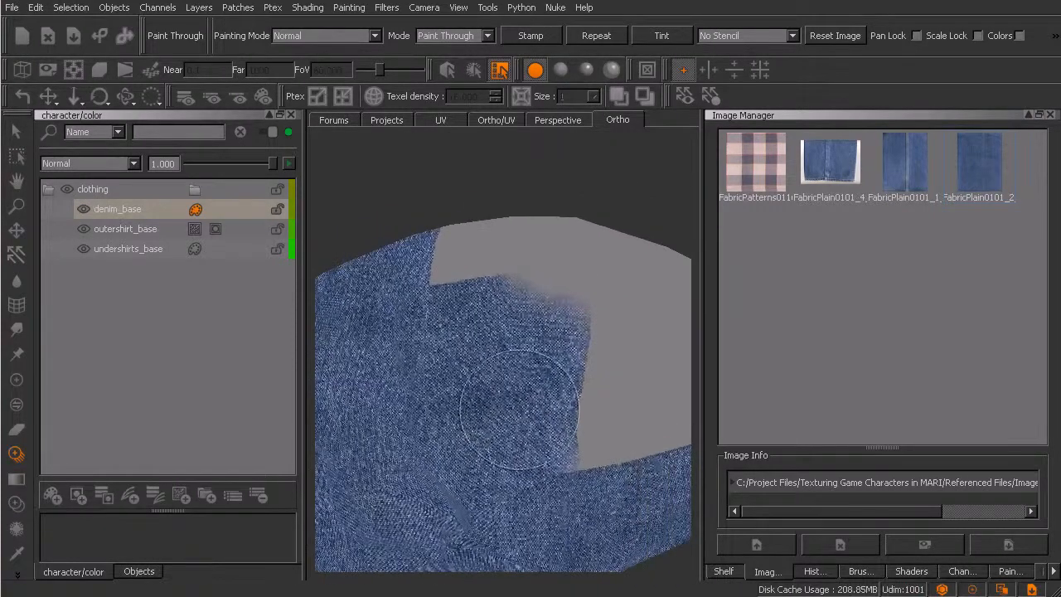
{"action": "left_click_drag", "start_coordinate": [548, 282], "coordinate": [576, 225]}
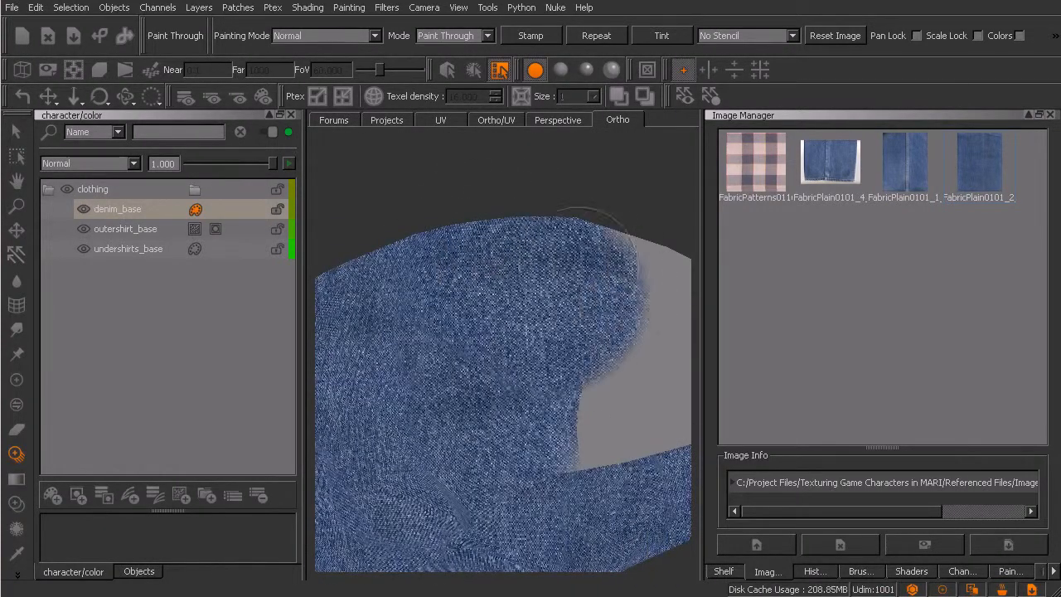
{"action": "left_click_drag", "start_coordinate": [612, 401], "coordinate": [631, 342]}
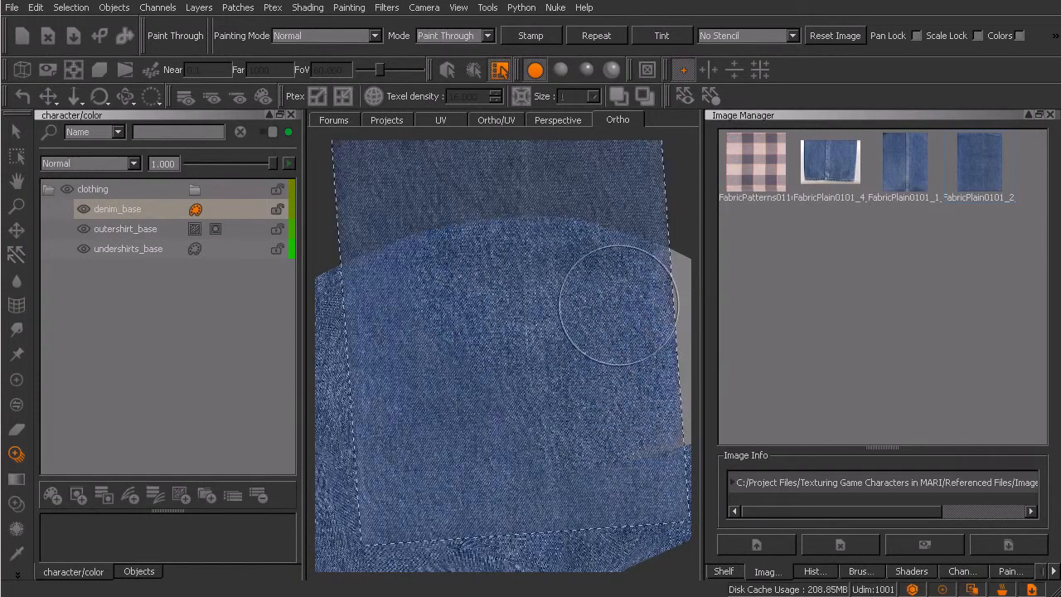
- Fill the last bare patch at the side of the hips with denim
{"action": "left_click_drag", "start_coordinate": [635, 407], "coordinate": [544, 405], "text": "alt"}
{"action": "middle_click_drag", "start_coordinate": [616, 406], "coordinate": [548, 410], "text": "alt"}
{"action": "left_click_drag", "start_coordinate": [582, 338], "coordinate": [596, 325]}
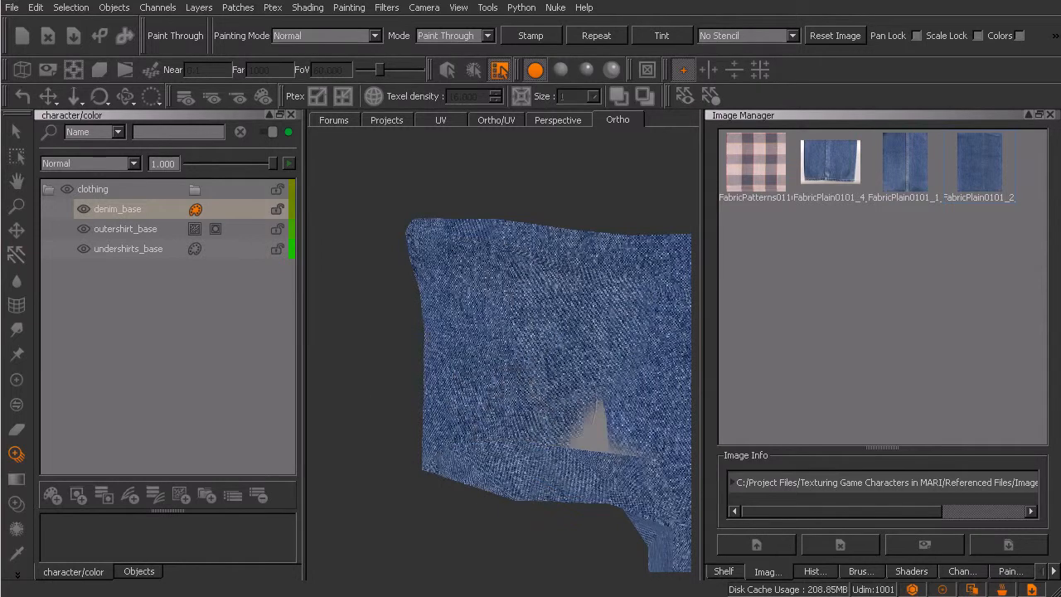
{"action": "left_click_drag", "start_coordinate": [626, 427], "coordinate": [559, 429], "text": "alt"}
{"action": "mouse_move", "coordinate": [572, 440]}
{"action": "middle_mouse_down", "text": "alt"}
{"action": "mouse_move", "coordinate": [453, 422]}
{"action": "mouse_move", "coordinate": [462, 389]}
{"action": "mouse_move", "coordinate": [348, 349]}
{"action": "middle_mouse_up", "text": "alt"}
{"action": "right_click_drag", "start_coordinate": [605, 413], "coordinate": [542, 422], "text": "alt"}
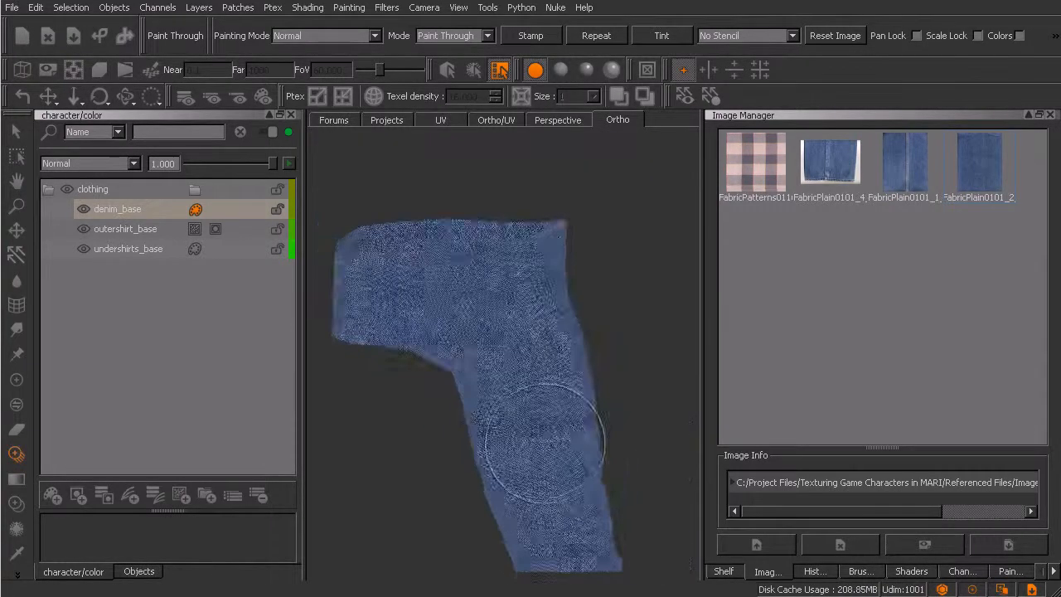
- Switch the viewport to full lighting and review the denim coverage down the leg
{"action": "middle_click_drag", "start_coordinate": [542, 422], "coordinate": [527, 386], "text": "alt"}
{"action": "left_click", "coordinate": [587, 70]}
{"action": "left_click_drag", "start_coordinate": [637, 424], "coordinate": [603, 458], "text": "alt"}
{"action": "middle_click_drag", "start_coordinate": [602, 458], "coordinate": [559, 403], "text": "alt"}
{"action": "left_click_drag", "start_coordinate": [620, 474], "coordinate": [570, 492], "text": "alt"}
{"action": "middle_click_drag", "start_coordinate": [563, 485], "coordinate": [541, 476], "text": "alt"}
{"action": "mouse_move", "coordinate": [541, 476]}
{"action": "left_mouse_down", "text": "alt"}
{"action": "mouse_move", "coordinate": [553, 471]}
{"action": "mouse_move", "coordinate": [560, 483]}
{"action": "left_mouse_up", "text": "alt"}
{"action": "right_click_drag", "start_coordinate": [561, 483], "coordinate": [583, 460], "text": "alt"}
{"action": "middle_click_drag", "start_coordinate": [582, 460], "coordinate": [520, 403], "text": "alt"}
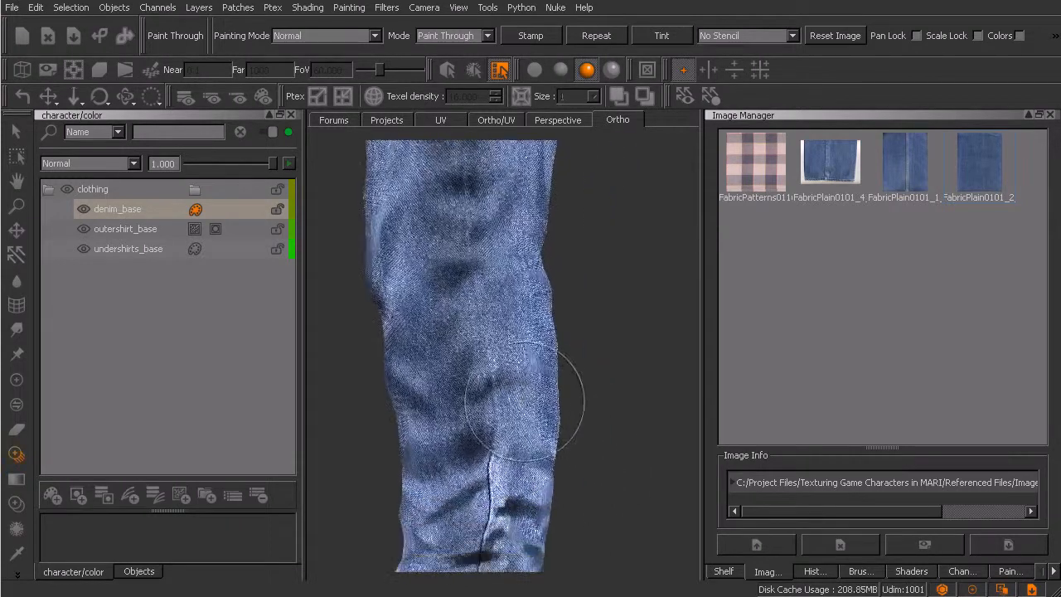
- Hide the projected image by switching to the Paint tool and examine where the seam ends on the lower leg
{"action": "right_click_drag", "start_coordinate": [520, 403], "coordinate": [545, 445], "text": "alt"}
{"action": "middle_click_drag", "start_coordinate": [545, 445], "coordinate": [541, 415], "text": "alt"}
{"action": "left_click_drag", "start_coordinate": [541, 415], "coordinate": [547, 418], "text": "alt"}
{"action": "middle_click_drag", "start_coordinate": [548, 418], "coordinate": [566, 434], "text": "alt"}
{"action": "mouse_move", "coordinate": [566, 434]}
{"action": "right_mouse_down", "text": "alt"}
{"action": "mouse_move", "coordinate": [558, 420]}
{"action": "mouse_move", "coordinate": [549, 427]}
{"action": "right_mouse_up", "text": "alt"}
{"action": "mouse_move", "coordinate": [549, 427]}
{"action": "middle_mouse_down", "text": "alt"}
{"action": "mouse_move", "coordinate": [550, 465]}
{"action": "mouse_move", "coordinate": [553, 456]}
{"action": "middle_mouse_up", "text": "alt"}
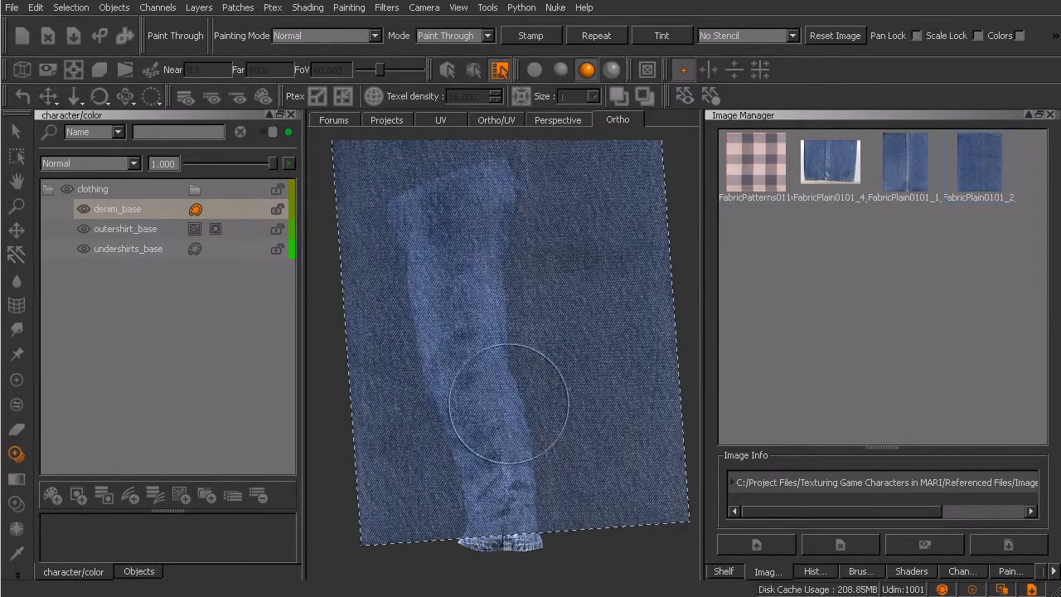
{"action": "key", "text": "p"}
{"action": "right_click_drag", "start_coordinate": [516, 405], "coordinate": [531, 467], "text": "alt"}
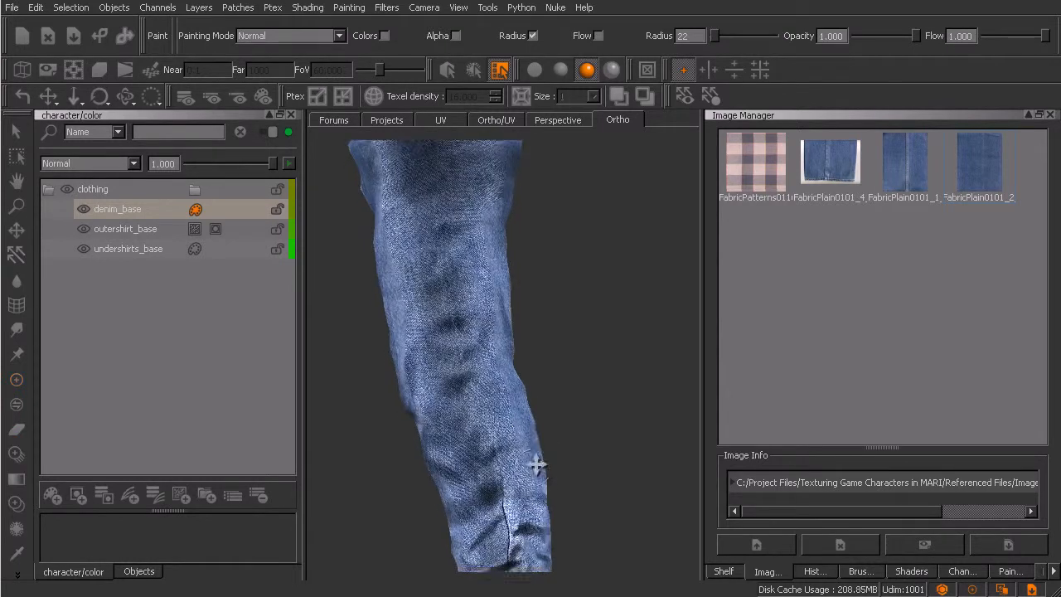
{"action": "middle_click_drag", "start_coordinate": [531, 468], "coordinate": [565, 434], "text": "alt"}
{"action": "right_click_drag", "start_coordinate": [558, 383], "coordinate": [565, 436], "text": "alt"}
{"action": "middle_click_drag", "start_coordinate": [560, 437], "coordinate": [563, 408], "text": "alt"}
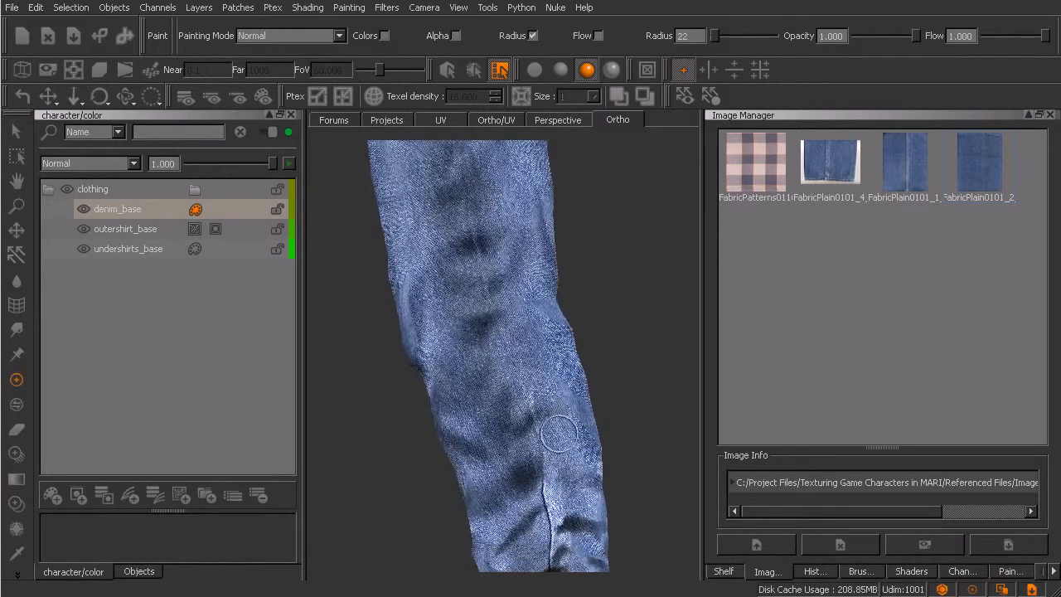
{"action": "middle_click_drag", "start_coordinate": [555, 466], "coordinate": [549, 396], "text": "alt"}
{"action": "right_click_drag", "start_coordinate": [543, 503], "coordinate": [565, 507], "text": "alt"}
{"action": "middle_click_drag", "start_coordinate": [567, 501], "coordinate": [556, 424], "text": "alt"}
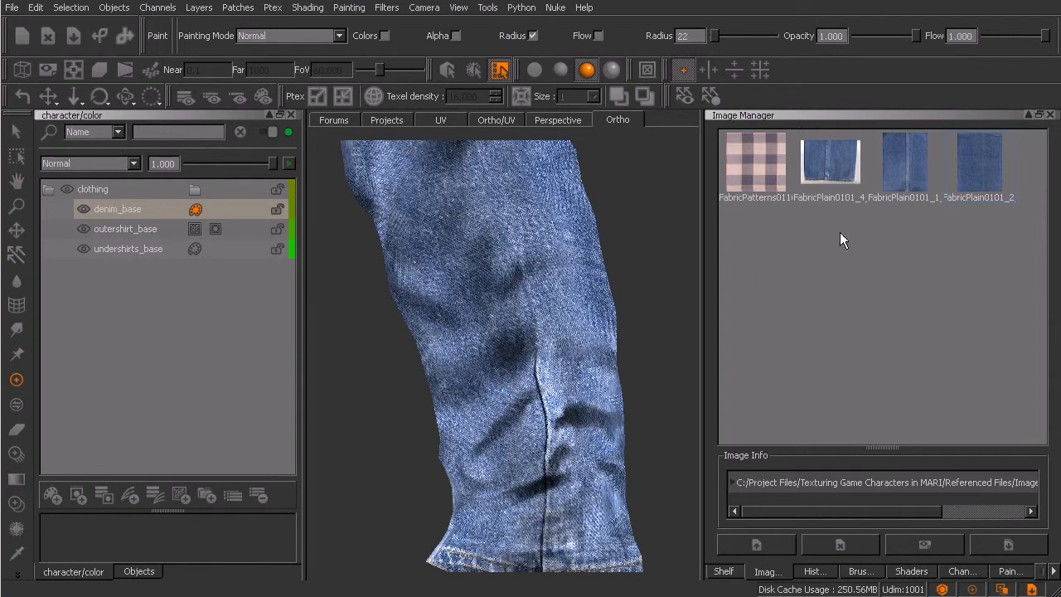
- Preview the seam image FabricPlain0101_1_M.jpg at a larger size and close it again
{"action": "left_click", "coordinate": [896, 174]}
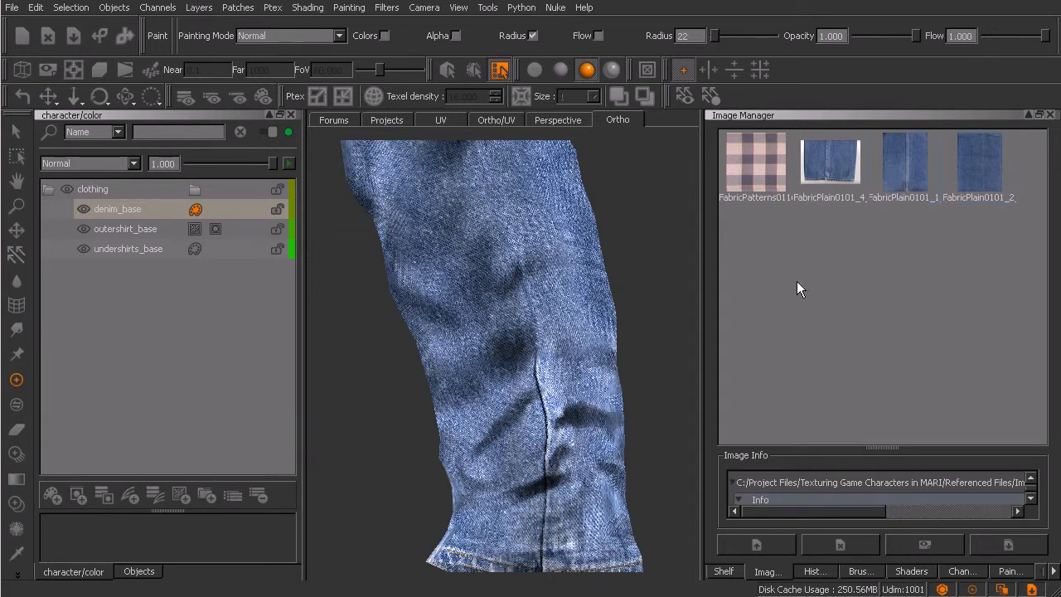
{"action": "double_click", "coordinate": [904, 174]}
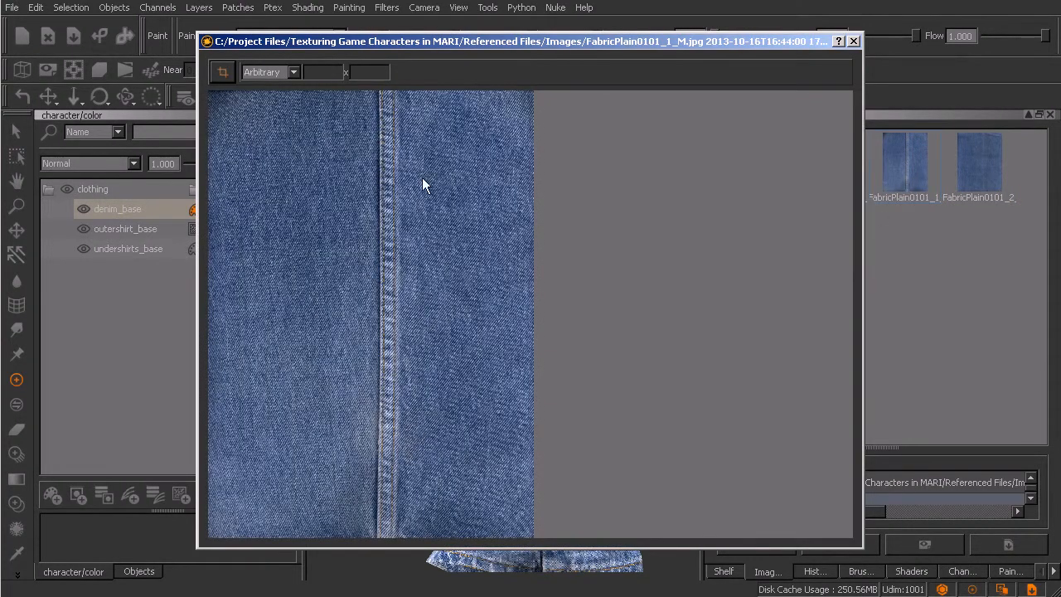
{"action": "left_click", "coordinate": [852, 42]}
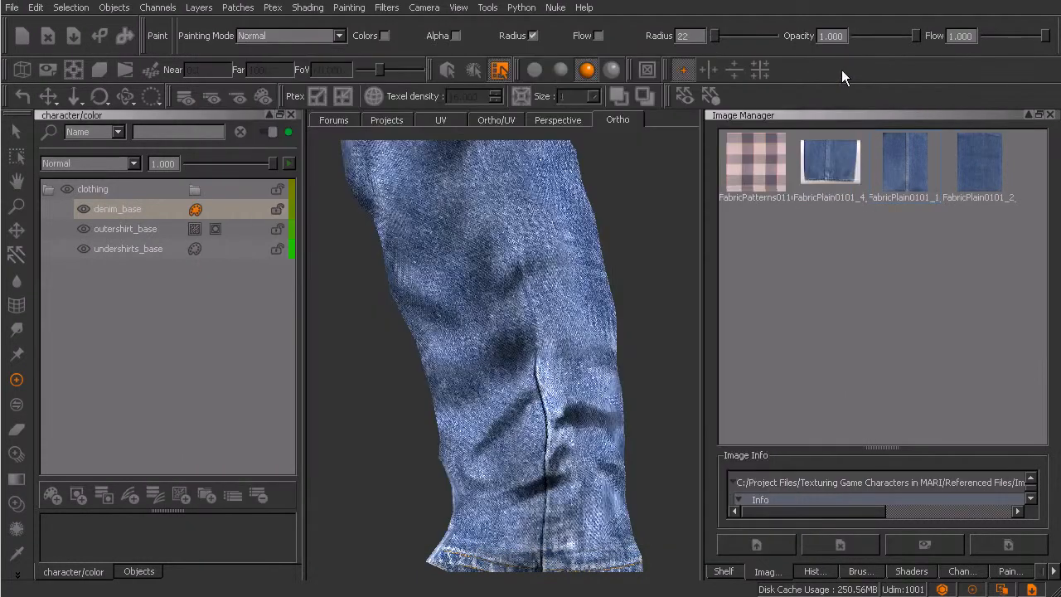
- Load FabricPlain0101_4 for paint-through and move, scale and rotate it so its seam lines up with the leg's seam
{"action": "middle_click_drag", "start_coordinate": [578, 365], "coordinate": [561, 392], "text": "alt"}
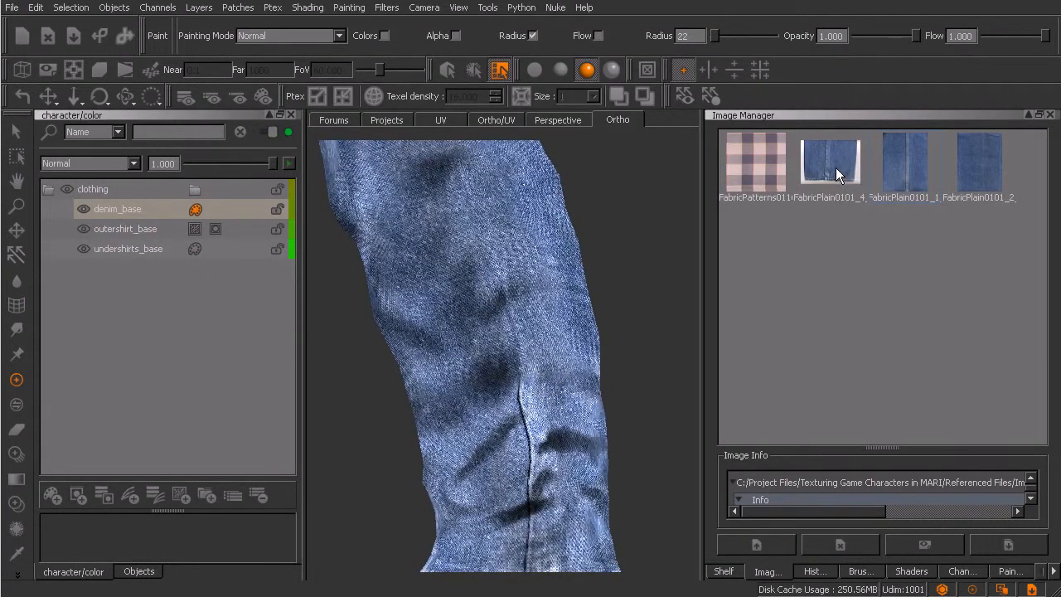
{"action": "left_click_drag", "start_coordinate": [837, 168], "coordinate": [587, 328]}
{"action": "right_click_drag", "start_coordinate": [554, 358], "coordinate": [594, 370], "text": "alt"}
{"action": "middle_click_drag", "start_coordinate": [591, 374], "coordinate": [566, 386], "text": "alt"}
{"action": "mouse_move", "coordinate": [594, 367]}
{"action": "left_mouse_down", "text": "shift"}
{"action": "mouse_move", "coordinate": [612, 357]}
{"action": "mouse_move", "coordinate": [625, 378]}
{"action": "mouse_move", "coordinate": [632, 365]}
{"action": "mouse_move", "coordinate": [626, 373]}
{"action": "left_mouse_up", "text": "shift"}
{"action": "mouse_move", "coordinate": [580, 342]}
{"action": "left_mouse_down", "text": "shift"}
{"action": "mouse_move", "coordinate": [588, 310]}
{"action": "mouse_move", "coordinate": [578, 368]}
{"action": "mouse_move", "coordinate": [597, 310]}
{"action": "mouse_move", "coordinate": [606, 356]}
{"action": "left_mouse_up", "text": "shift"}
{"action": "mouse_move", "coordinate": [586, 348]}
{"action": "middle_mouse_down"}
{"action": "mouse_move", "coordinate": [586, 396]}
{"action": "mouse_move", "coordinate": [597, 432]}
{"action": "mouse_move", "coordinate": [604, 425]}
{"action": "middle_mouse_up"}
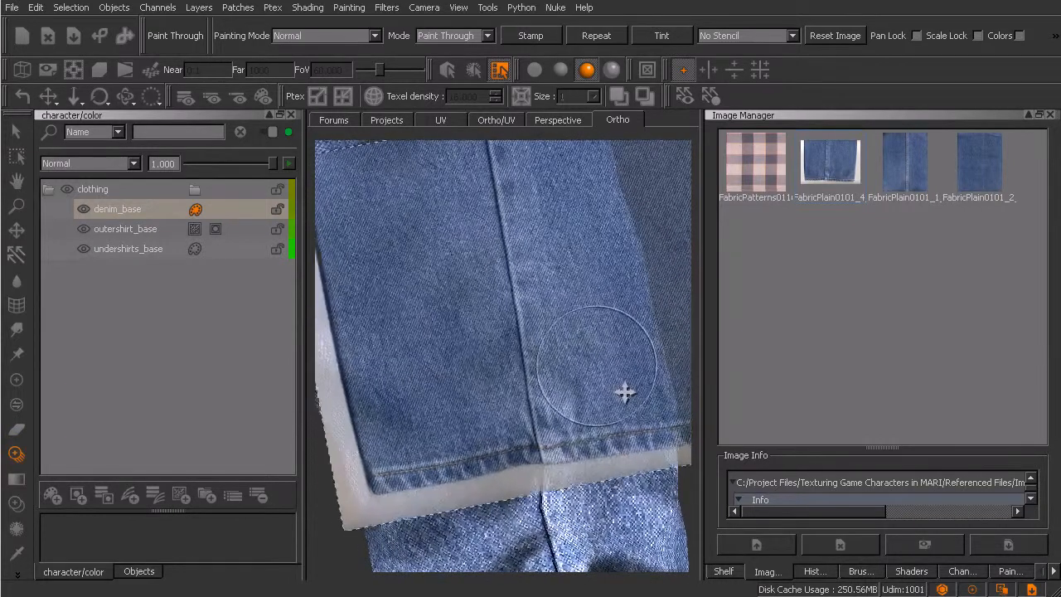
{"action": "left_click_drag", "start_coordinate": [638, 370], "coordinate": [636, 370], "text": "ctrl"}
{"action": "mouse_move", "coordinate": [615, 396]}
{"action": "left_mouse_down", "text": "shift"}
{"action": "mouse_move", "coordinate": [614, 367]}
{"action": "mouse_move", "coordinate": [612, 380]}
{"action": "left_mouse_up", "text": "shift"}
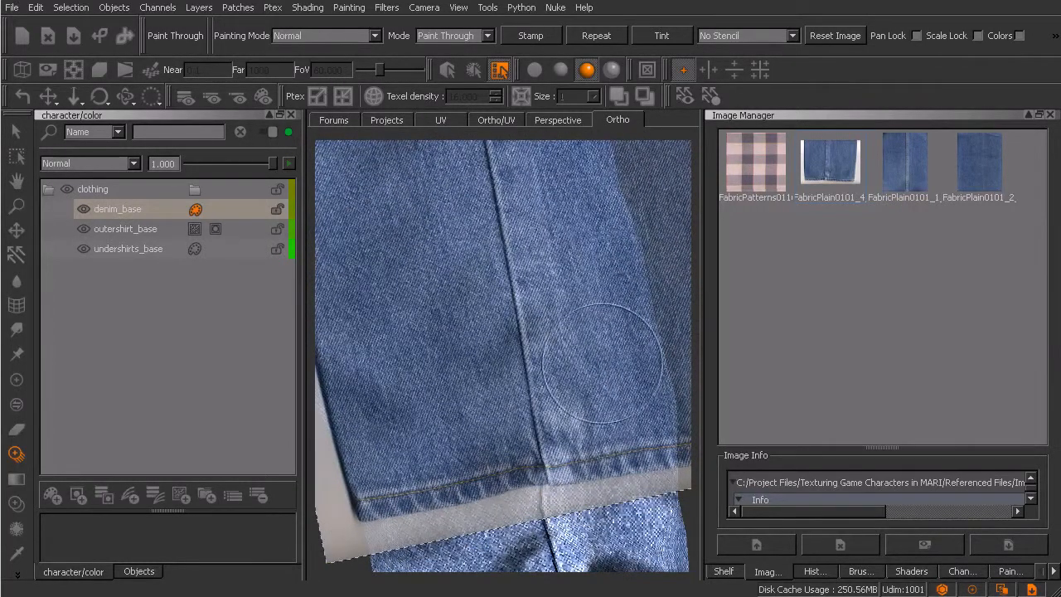
- Enlarge the viewport, refine the image alignment and paint its seam upward from the end of the existing leg seam
{"action": "key", "text": "Tab"}
{"action": "mouse_move", "coordinate": [796, 405]}
{"action": "middle_mouse_down"}
{"action": "mouse_move", "coordinate": [739, 409]}
{"action": "mouse_move", "coordinate": [737, 398]}
{"action": "middle_mouse_up"}
{"action": "mouse_move", "coordinate": [785, 354]}
{"action": "left_mouse_down", "text": "shift"}
{"action": "mouse_move", "coordinate": [877, 397]}
{"action": "mouse_move", "coordinate": [843, 431]}
{"action": "mouse_move", "coordinate": [729, 377]}
{"action": "mouse_move", "coordinate": [766, 386]}
{"action": "mouse_move", "coordinate": [758, 380]}
{"action": "left_mouse_up", "text": "shift"}
{"action": "left_click_drag", "start_coordinate": [670, 408], "coordinate": [668, 419]}
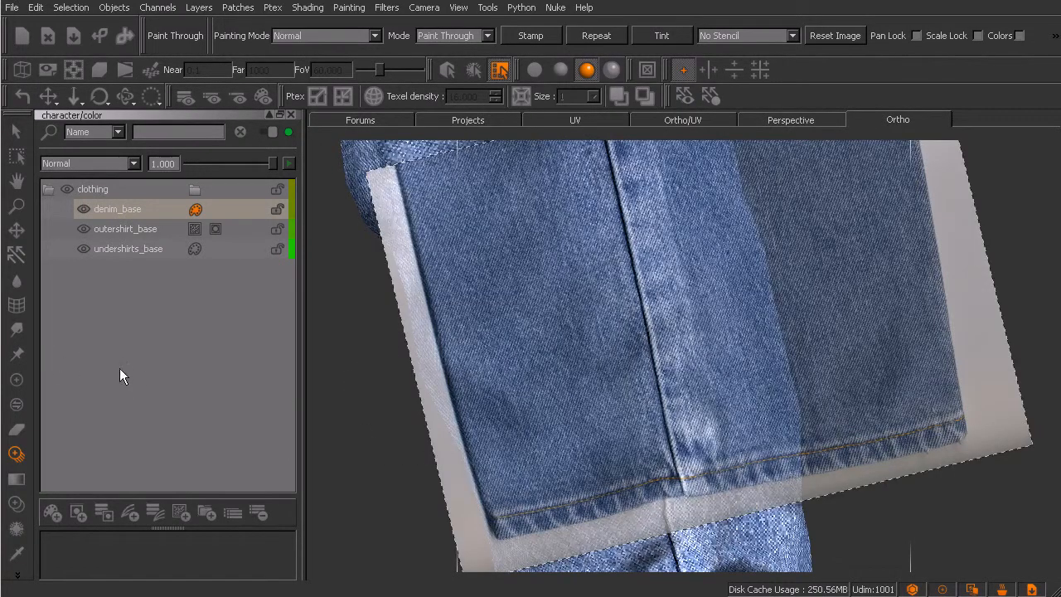
{"action": "key", "text": "e"}
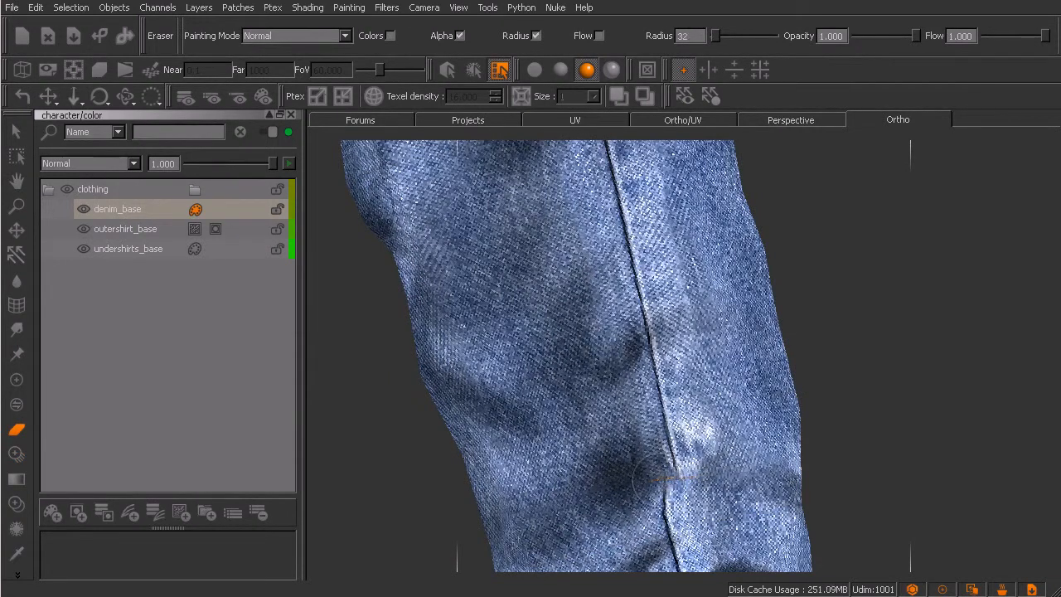
- Pull the new seam with the Slerp tool to join it to the old seam and give it slight bends
{"action": "left_click", "coordinate": [16, 328]}
{"action": "mouse_move", "coordinate": [680, 450]}
{"action": "left_mouse_down"}
{"action": "mouse_move", "coordinate": [686, 468]}
{"action": "mouse_move", "coordinate": [710, 471]}
{"action": "mouse_move", "coordinate": [686, 489]}
{"action": "mouse_move", "coordinate": [654, 457]}
{"action": "mouse_move", "coordinate": [687, 477]}
{"action": "mouse_move", "coordinate": [663, 438]}
{"action": "mouse_move", "coordinate": [675, 451]}
{"action": "mouse_move", "coordinate": [723, 427]}
{"action": "left_mouse_up"}
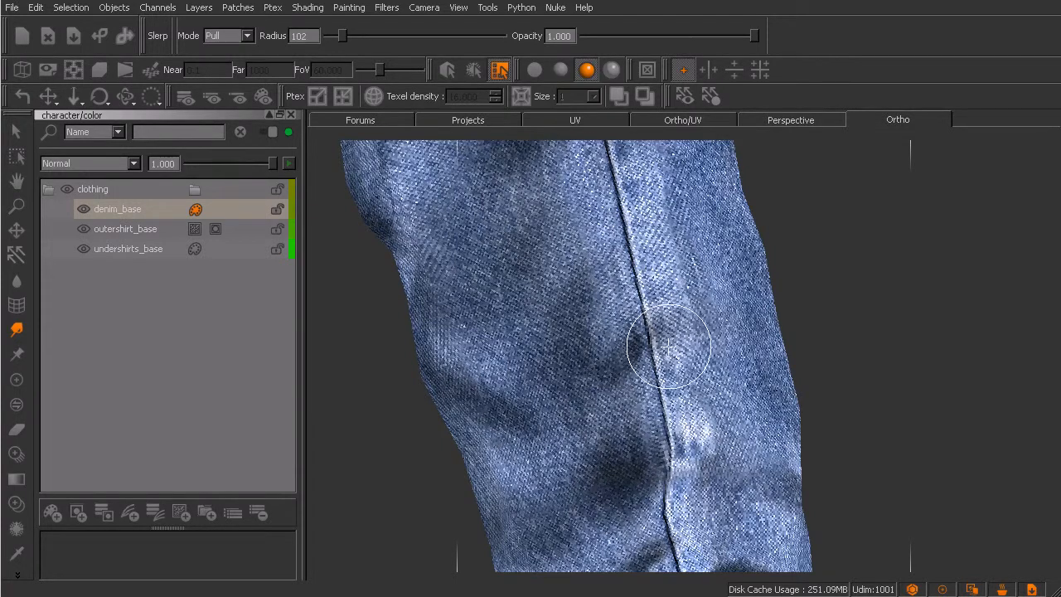
{"action": "left_click_drag", "start_coordinate": [662, 344], "coordinate": [669, 346]}
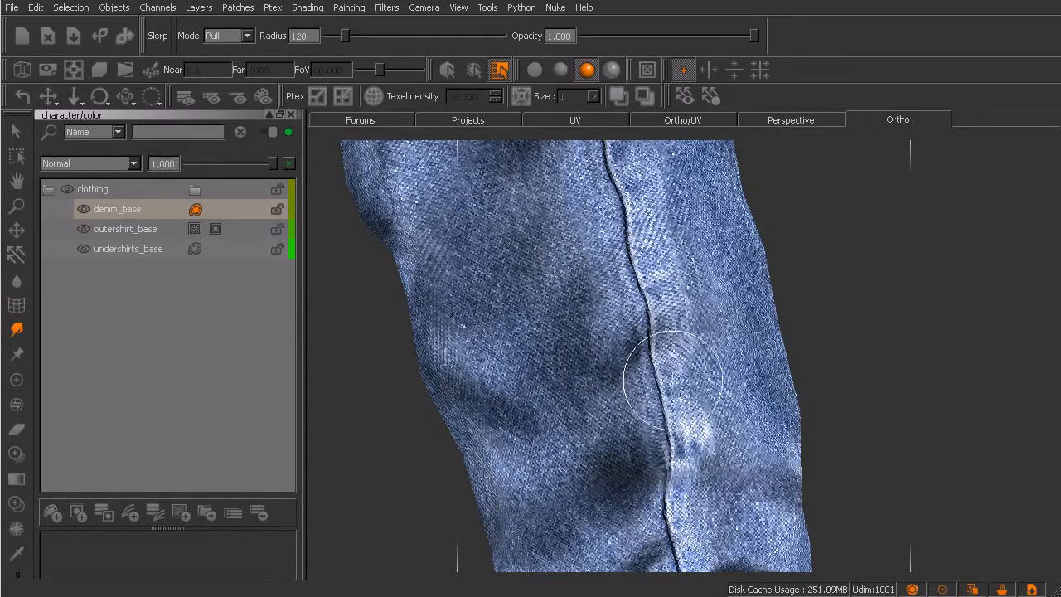
- Choose a soft low-flow eraser from Basic Brushes, set its radius to 76 and soften the paint beside the new seam
{"action": "key", "text": "e"}
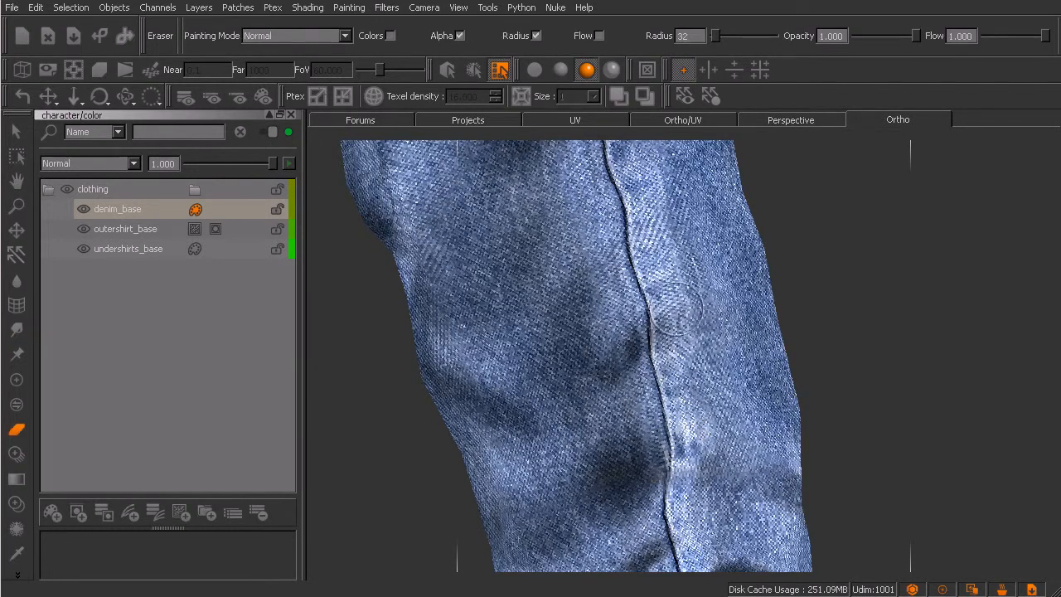
{"action": "key", "text": "shift+space"}
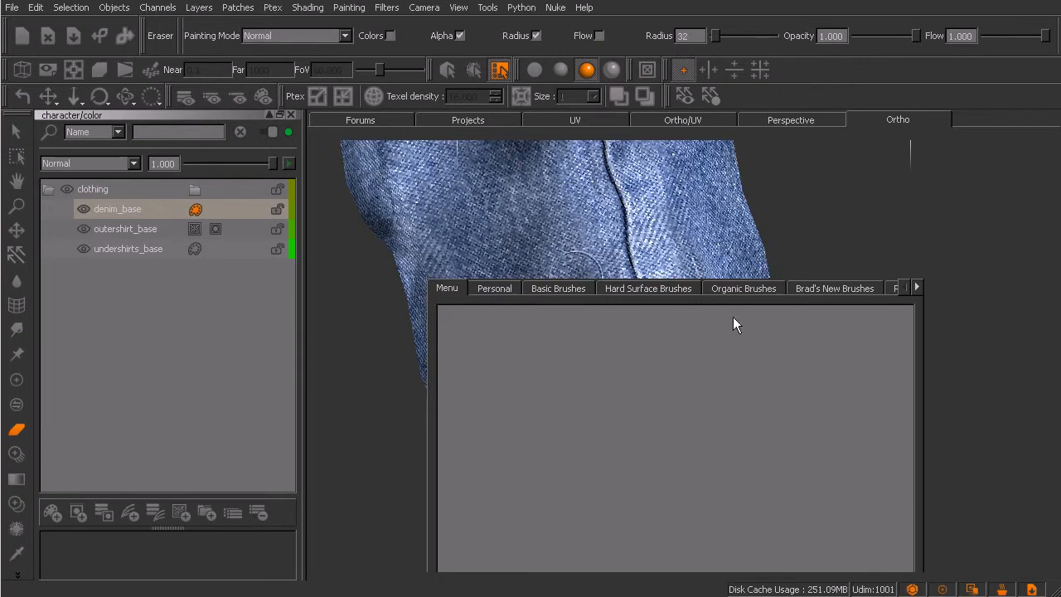
{"action": "left_click", "coordinate": [565, 292]}
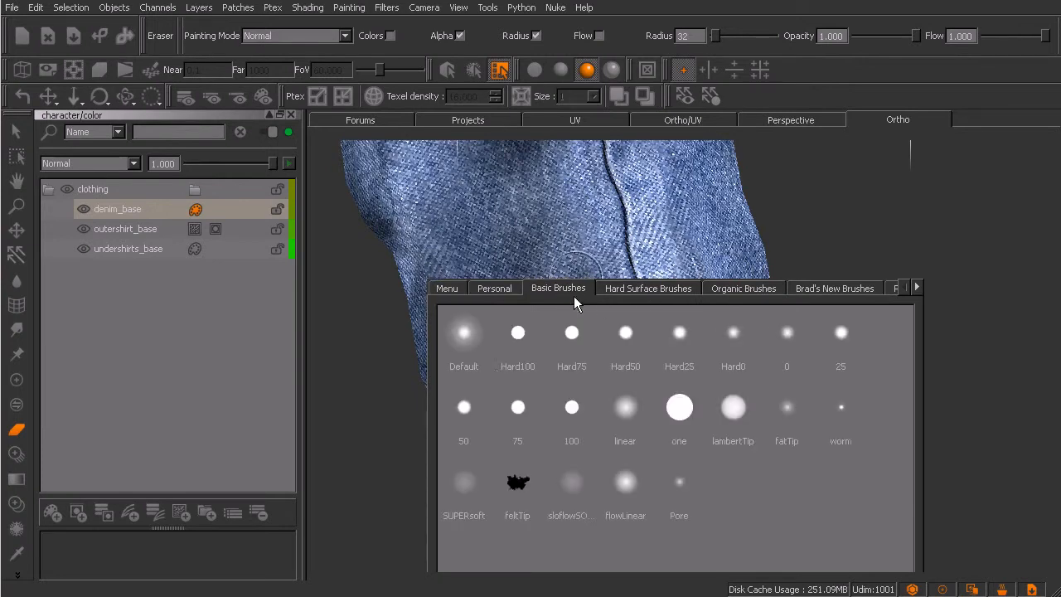
{"action": "left_click", "coordinate": [543, 370]}
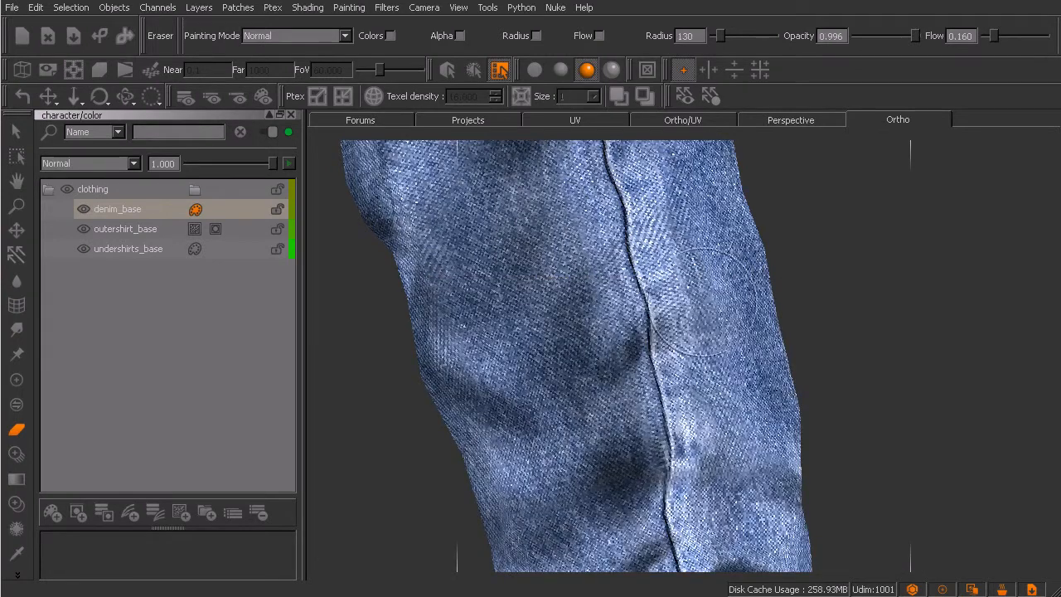
{"action": "left_click_drag", "start_coordinate": [708, 308], "coordinate": [685, 308], "text": "shift"}
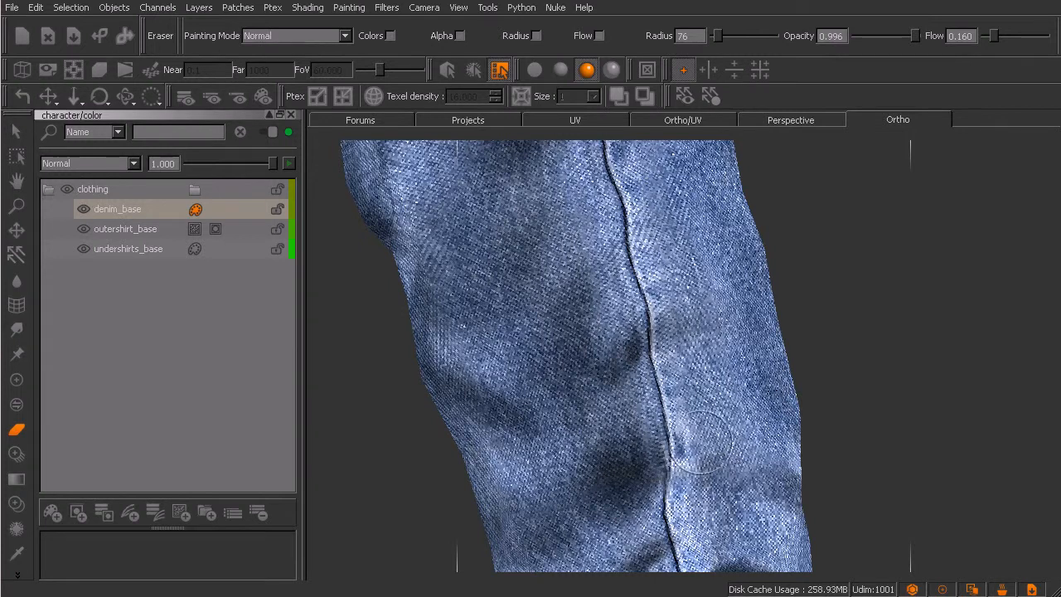
- Realign the seam image with the upper end of the painted seam and paint the next seam section up the leg
{"action": "middle_click_drag", "start_coordinate": [691, 284], "coordinate": [699, 494]}
{"action": "key", "text": "e"}
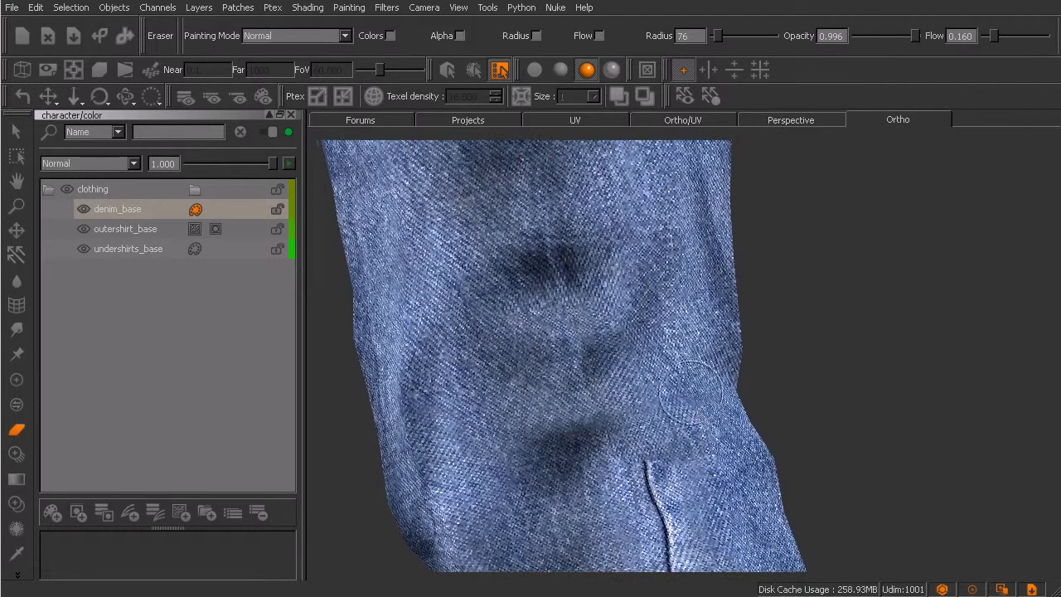
{"action": "key", "text": "t"}
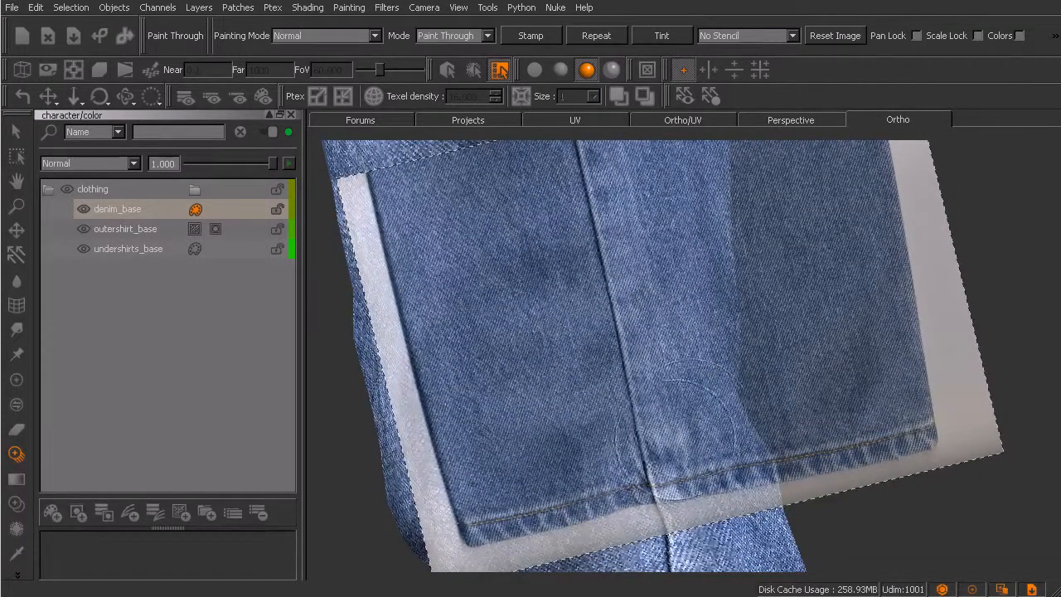
{"action": "left_click_drag", "start_coordinate": [652, 475], "coordinate": [653, 479]}
{"action": "mouse_move", "coordinate": [634, 406]}
{"action": "left_mouse_down"}
{"action": "mouse_move", "coordinate": [597, 240]}
{"action": "mouse_move", "coordinate": [636, 278]}
{"action": "left_mouse_up"}
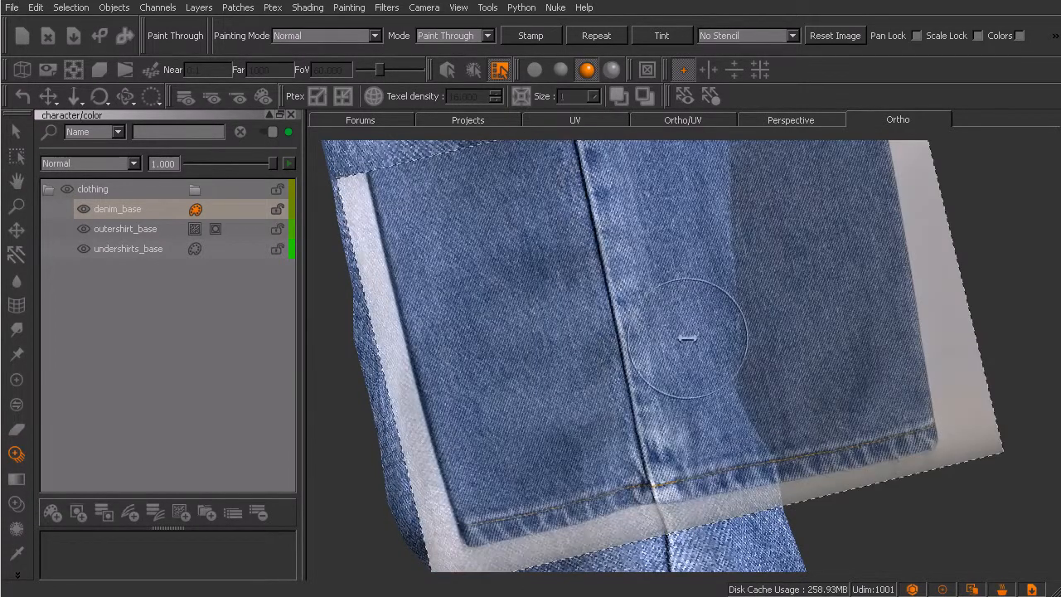
{"action": "key", "text": "ctrl+z"}
{"action": "left_click_drag", "start_coordinate": [686, 340], "coordinate": [684, 439], "text": "ctrl"}
{"action": "mouse_move", "coordinate": [643, 516]}
{"action": "left_mouse_down"}
{"action": "mouse_move", "coordinate": [565, 148]}
{"action": "mouse_move", "coordinate": [644, 431]}
{"action": "left_mouse_up"}
{"action": "left_click_drag", "start_coordinate": [638, 492], "coordinate": [644, 508]}
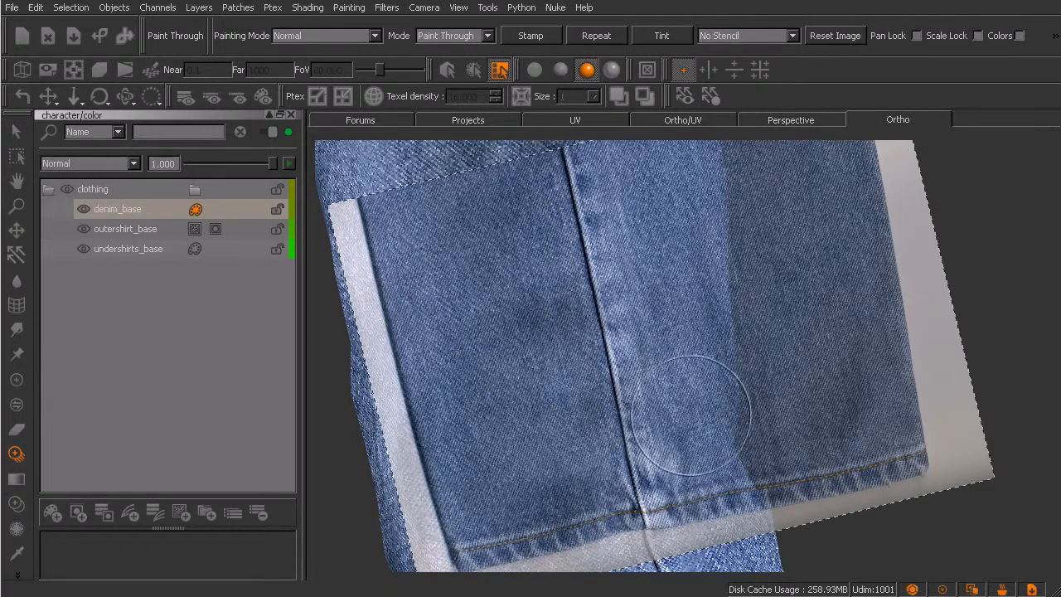
{"action": "key", "text": "e"}
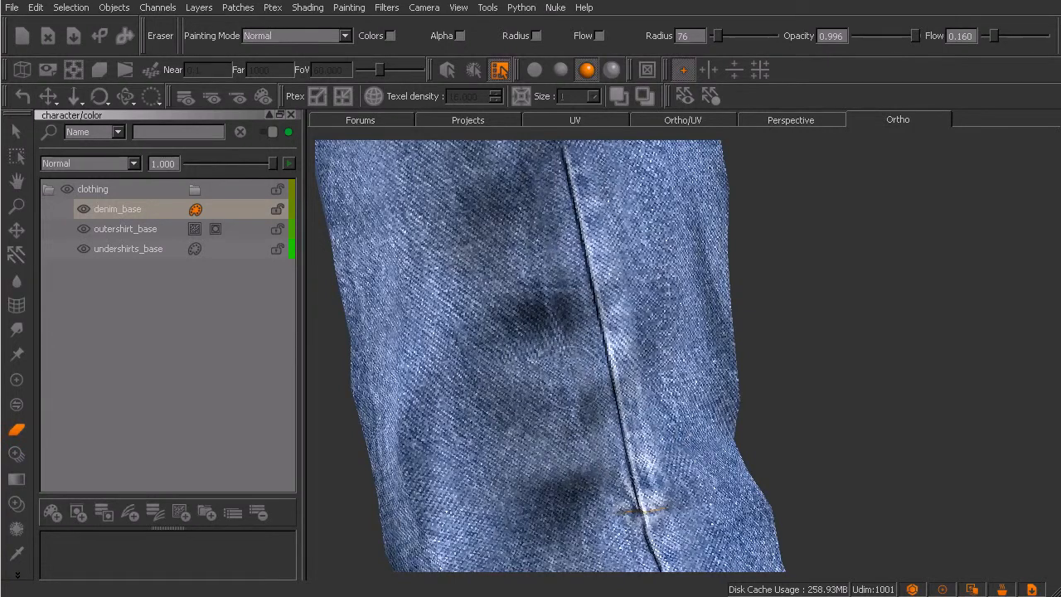
- Erase the leftover paint edges beside the upper seam section and pull that section into slight bends with the Slerp tool
{"action": "left_click_drag", "start_coordinate": [660, 513], "coordinate": [652, 505]}
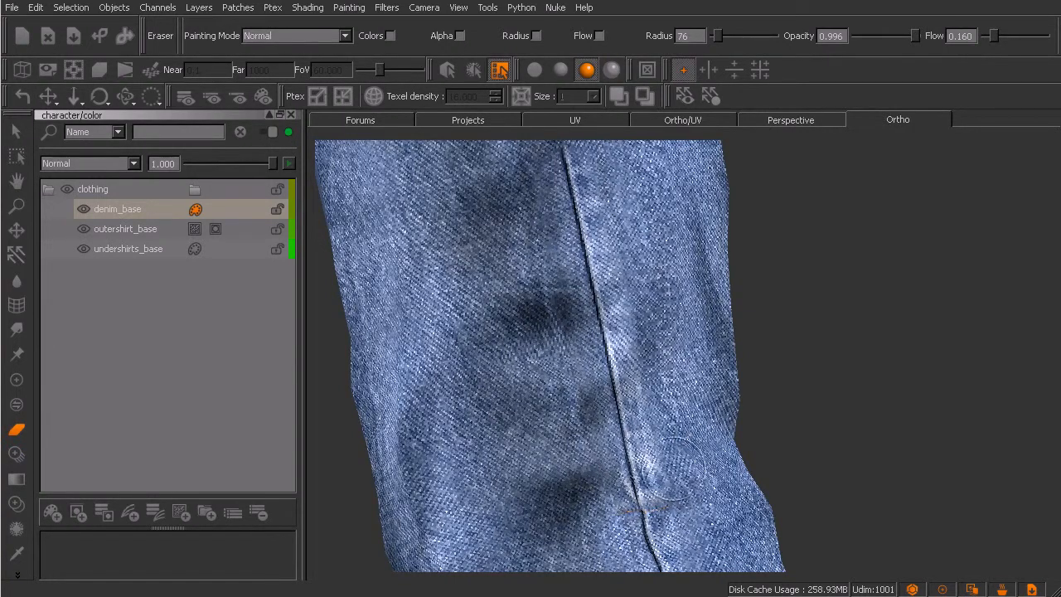
{"action": "left_click_drag", "start_coordinate": [630, 365], "coordinate": [617, 301]}
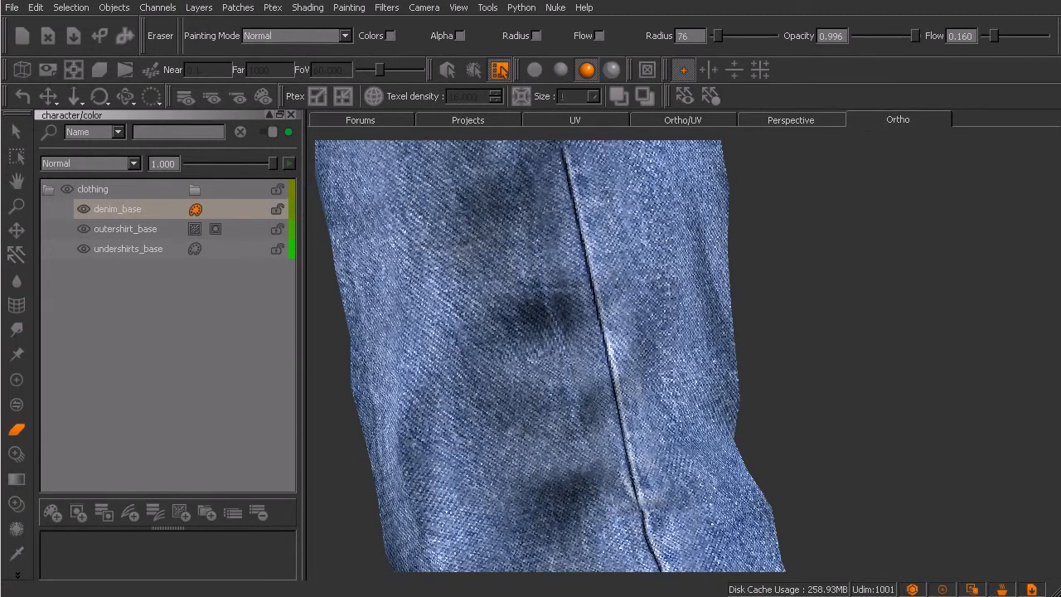
{"action": "left_click", "coordinate": [16, 329]}
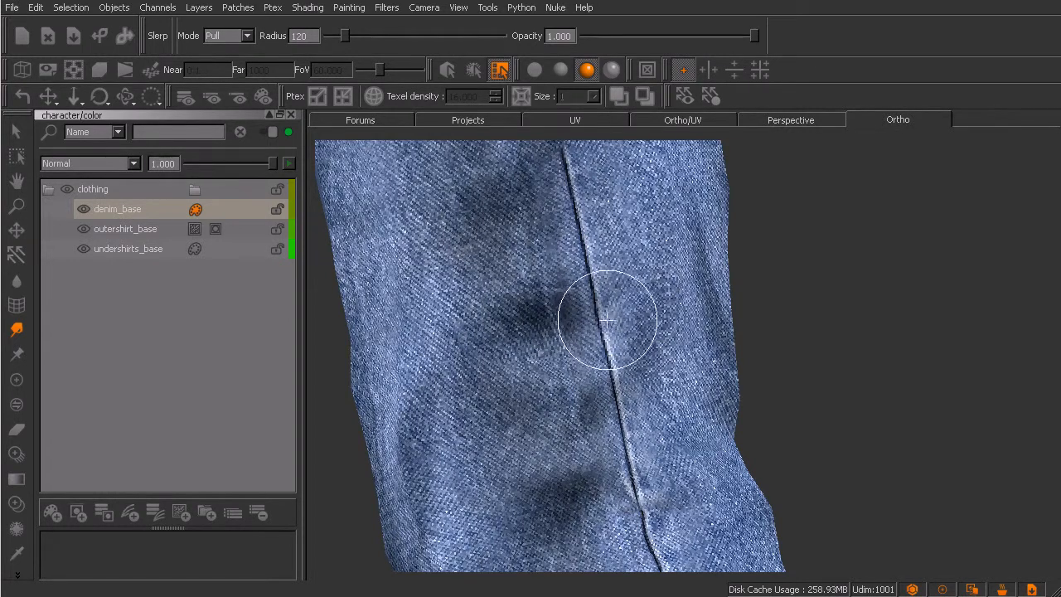
{"action": "left_click_drag", "start_coordinate": [614, 316], "coordinate": [609, 313]}
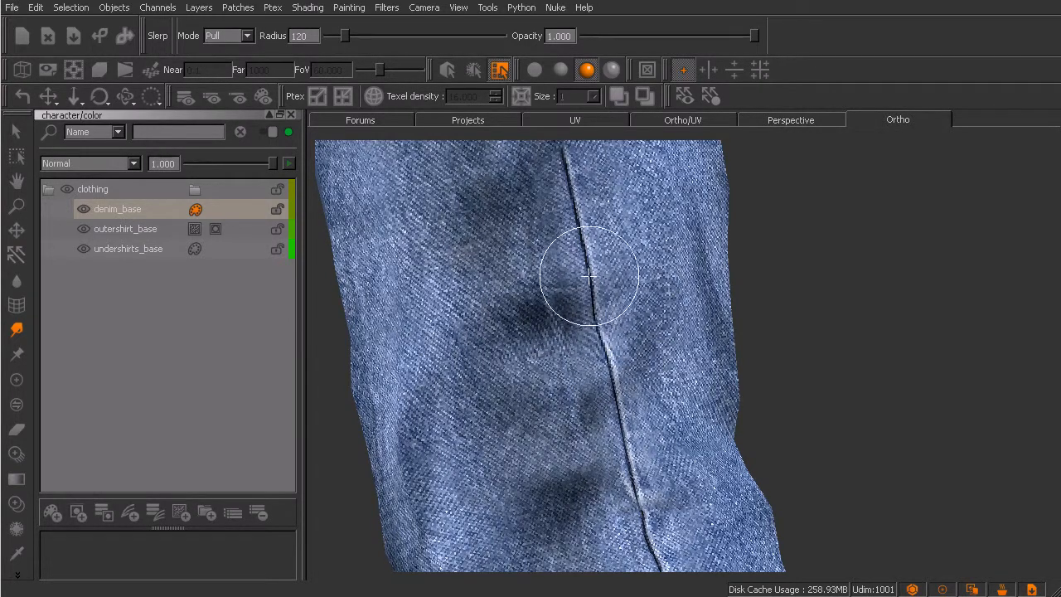
{"action": "left_click_drag", "start_coordinate": [612, 364], "coordinate": [616, 367]}
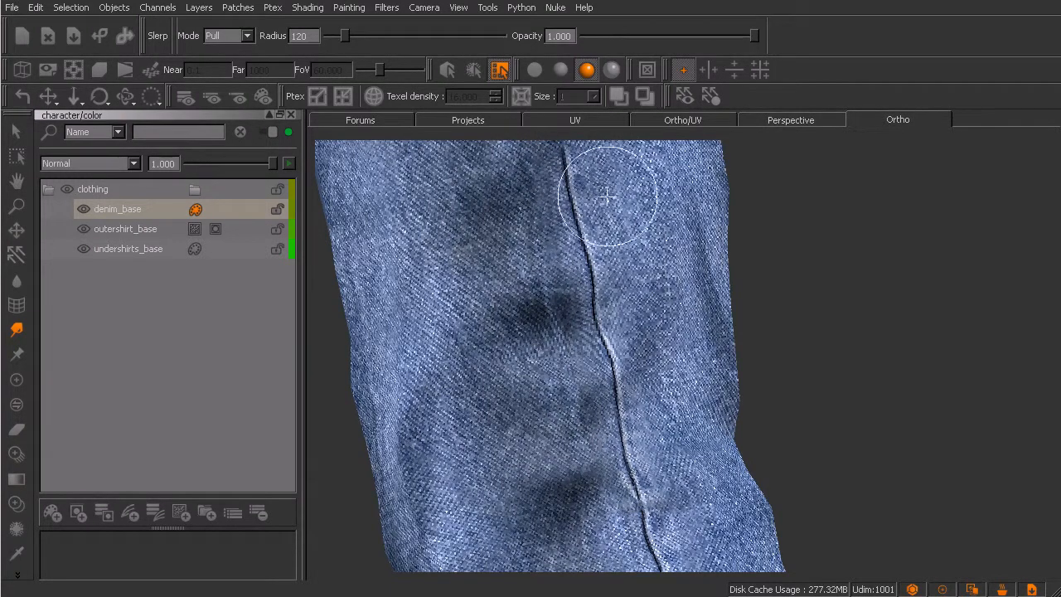
- Load the FabricPlain0101_1 seam image for Paint Through projection over the lower leg's other, unseamed side
{"action": "mouse_move", "coordinate": [612, 312]}
{"action": "right_mouse_down", "text": "alt"}
{"action": "mouse_move", "coordinate": [553, 325]}
{"action": "mouse_move", "coordinate": [578, 315]}
{"action": "right_mouse_up", "text": "alt"}
{"action": "middle_click_drag", "start_coordinate": [628, 339], "coordinate": [583, 284], "text": "alt"}
{"action": "right_click_drag", "start_coordinate": [641, 301], "coordinate": [590, 313], "text": "alt"}
{"action": "middle_click_drag", "start_coordinate": [679, 437], "coordinate": [634, 387], "text": "alt"}
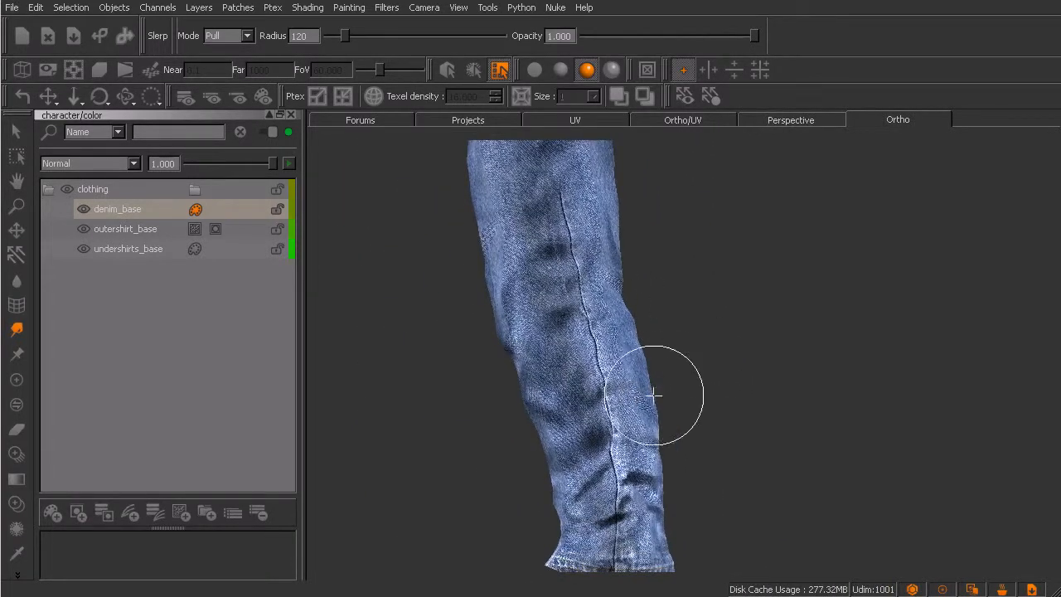
{"action": "mouse_move", "coordinate": [621, 343]}
{"action": "left_mouse_down", "text": "alt"}
{"action": "mouse_move", "coordinate": [621, 403]}
{"action": "mouse_move", "coordinate": [608, 433]}
{"action": "mouse_move", "coordinate": [644, 396]}
{"action": "mouse_move", "coordinate": [604, 373]}
{"action": "mouse_move", "coordinate": [666, 374]}
{"action": "mouse_move", "coordinate": [592, 403]}
{"action": "mouse_move", "coordinate": [739, 395]}
{"action": "mouse_move", "coordinate": [600, 365]}
{"action": "mouse_move", "coordinate": [625, 372]}
{"action": "mouse_move", "coordinate": [627, 415]}
{"action": "mouse_move", "coordinate": [585, 343]}
{"action": "mouse_move", "coordinate": [611, 366]}
{"action": "mouse_move", "coordinate": [639, 365]}
{"action": "mouse_move", "coordinate": [611, 381]}
{"action": "mouse_move", "coordinate": [653, 377]}
{"action": "mouse_move", "coordinate": [614, 340]}
{"action": "mouse_move", "coordinate": [605, 362]}
{"action": "left_mouse_up", "text": "alt"}
{"action": "key", "text": "Tab"}
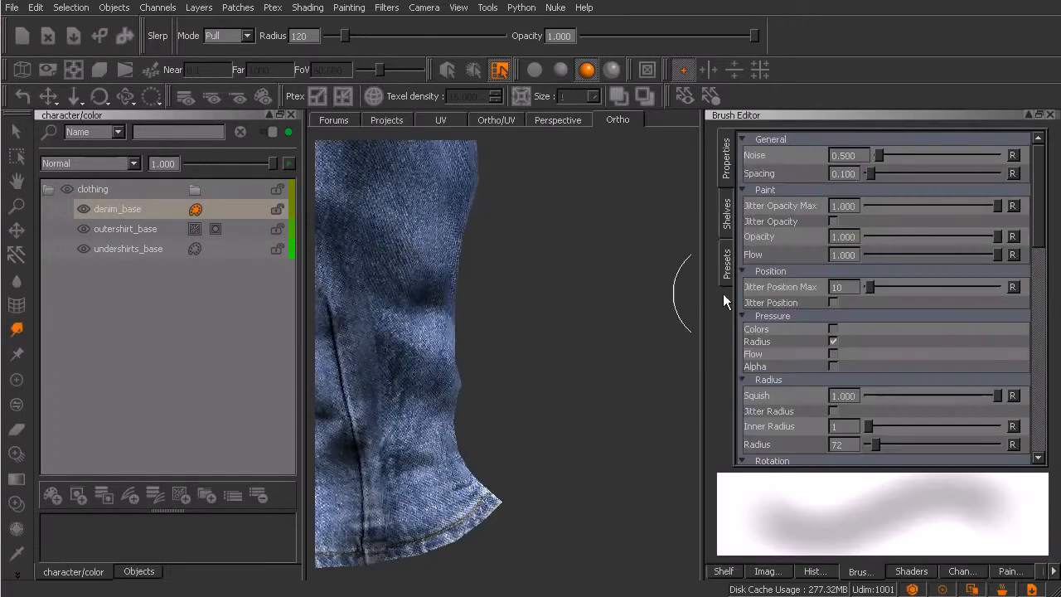
{"action": "left_click", "coordinate": [767, 571]}
{"action": "mouse_move", "coordinate": [905, 170]}
{"action": "left_mouse_down"}
{"action": "mouse_move", "coordinate": [754, 274]}
{"action": "mouse_move", "coordinate": [447, 369]}
{"action": "left_mouse_up"}
{"action": "left_click_drag", "start_coordinate": [589, 436], "coordinate": [498, 366], "text": "shift"}
{"action": "middle_click_drag", "start_coordinate": [491, 374], "coordinate": [595, 404], "text": "alt"}
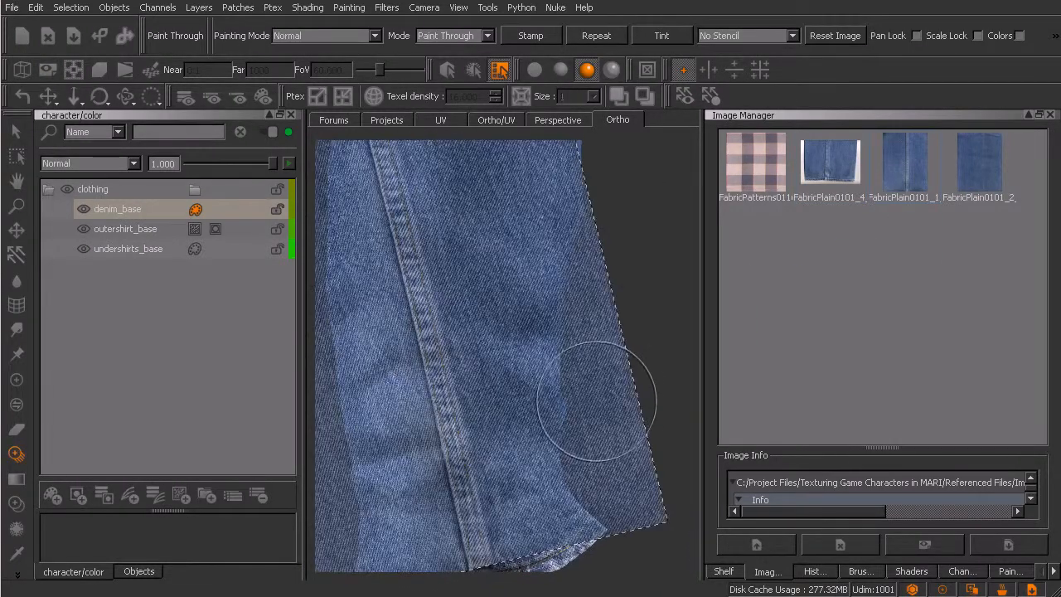
- Enlarge the viewport and rotate, scale and position the seam image so its seam runs up from the hem
{"action": "key", "text": "t"}
{"action": "right_click_drag", "start_coordinate": [728, 405], "coordinate": [721, 426], "text": "alt"}
{"action": "middle_click_drag", "start_coordinate": [720, 426], "coordinate": [706, 396], "text": "alt"}
{"action": "right_click_drag", "start_coordinate": [701, 399], "coordinate": [683, 440], "text": "alt"}
{"action": "middle_click_drag", "start_coordinate": [682, 441], "coordinate": [687, 363], "text": "alt"}
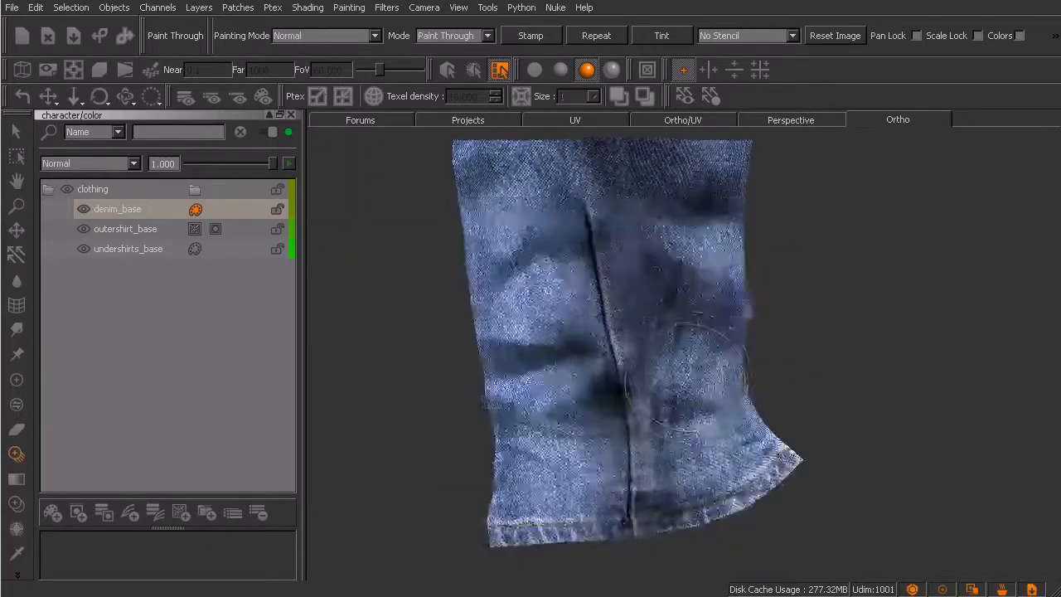
{"action": "mouse_move", "coordinate": [696, 434]}
{"action": "left_mouse_down", "text": "shift"}
{"action": "mouse_move", "coordinate": [760, 389]}
{"action": "mouse_move", "coordinate": [927, 341]}
{"action": "mouse_move", "coordinate": [711, 374]}
{"action": "mouse_move", "coordinate": [733, 401]}
{"action": "left_mouse_up", "text": "shift"}
{"action": "right_click_drag", "start_coordinate": [733, 401], "coordinate": [702, 402], "text": "alt"}
{"action": "mouse_move", "coordinate": [709, 399]}
{"action": "left_mouse_down", "text": "shift"}
{"action": "mouse_move", "coordinate": [694, 440]}
{"action": "mouse_move", "coordinate": [704, 446]}
{"action": "left_mouse_up", "text": "shift"}
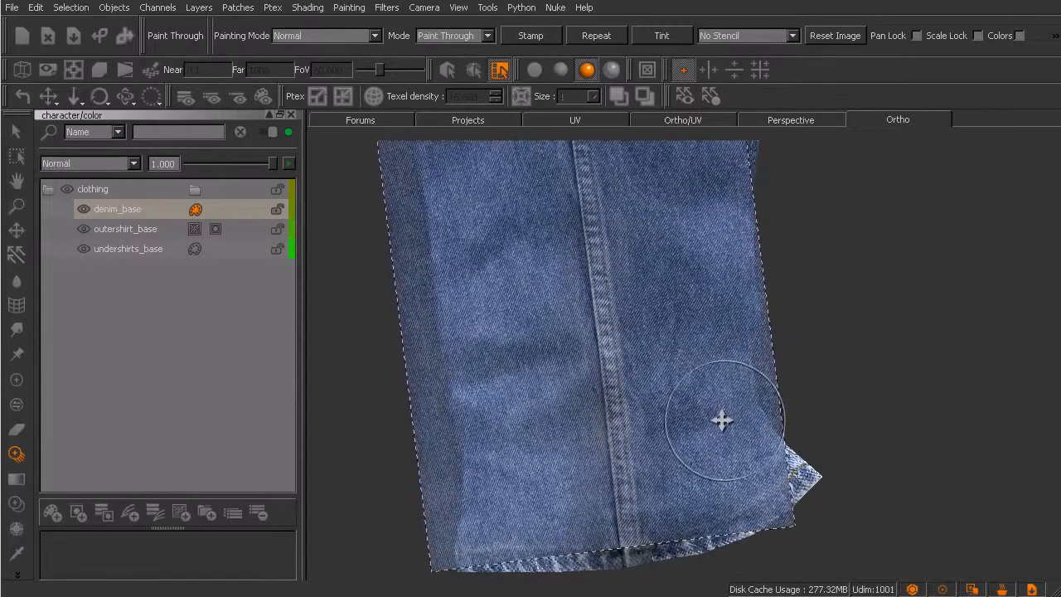
{"action": "mouse_move", "coordinate": [712, 403]}
{"action": "left_mouse_down"}
{"action": "mouse_move", "coordinate": [722, 408]}
{"action": "mouse_move", "coordinate": [709, 451]}
{"action": "mouse_move", "coordinate": [713, 419]}
{"action": "mouse_move", "coordinate": [723, 434]}
{"action": "mouse_move", "coordinate": [728, 408]}
{"action": "left_mouse_up"}
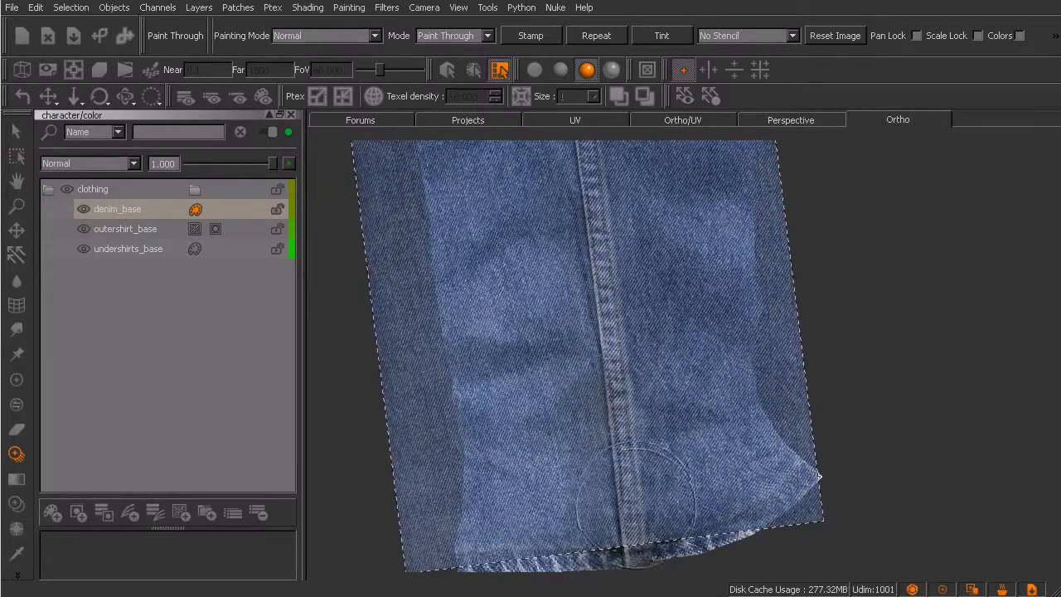
- Paint the projected double-stitched seam from the hem up the lower leg
{"action": "left_click_drag", "start_coordinate": [636, 501], "coordinate": [638, 524]}
{"action": "left_click_drag", "start_coordinate": [626, 385], "coordinate": [587, 204]}
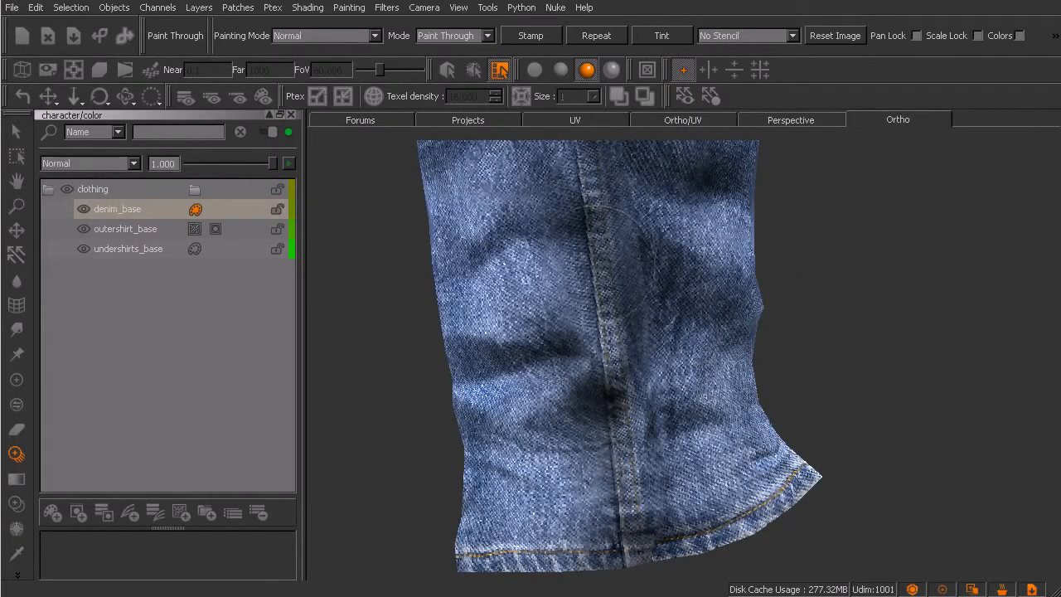
{"action": "left_click_drag", "start_coordinate": [638, 525], "coordinate": [593, 184]}
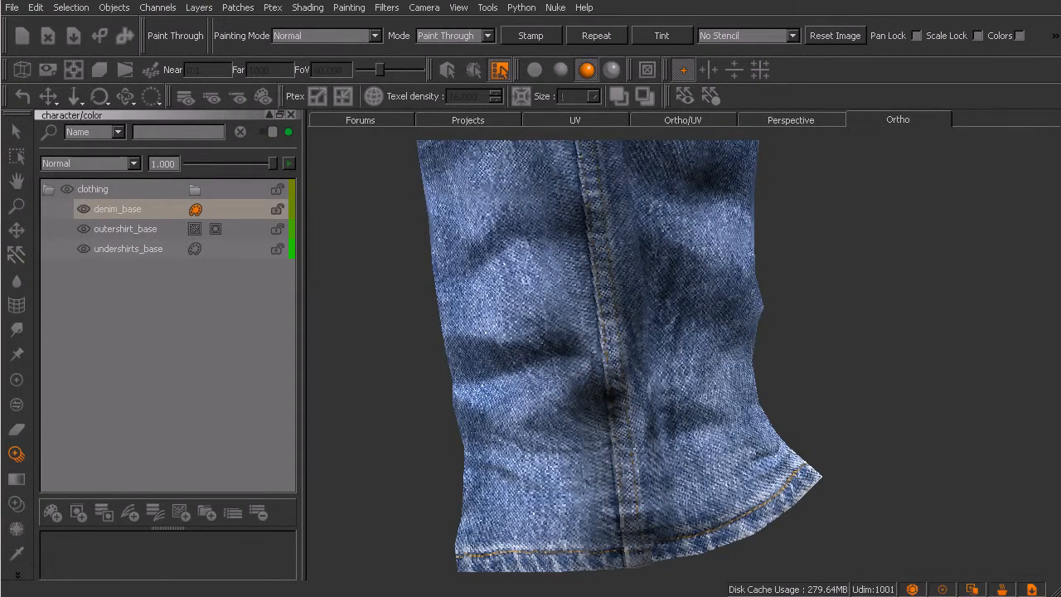
- Pull the new double-stitched seam with the Slerp tool to bend it along the folds and adjust its lower end
{"action": "key", "text": "e"}
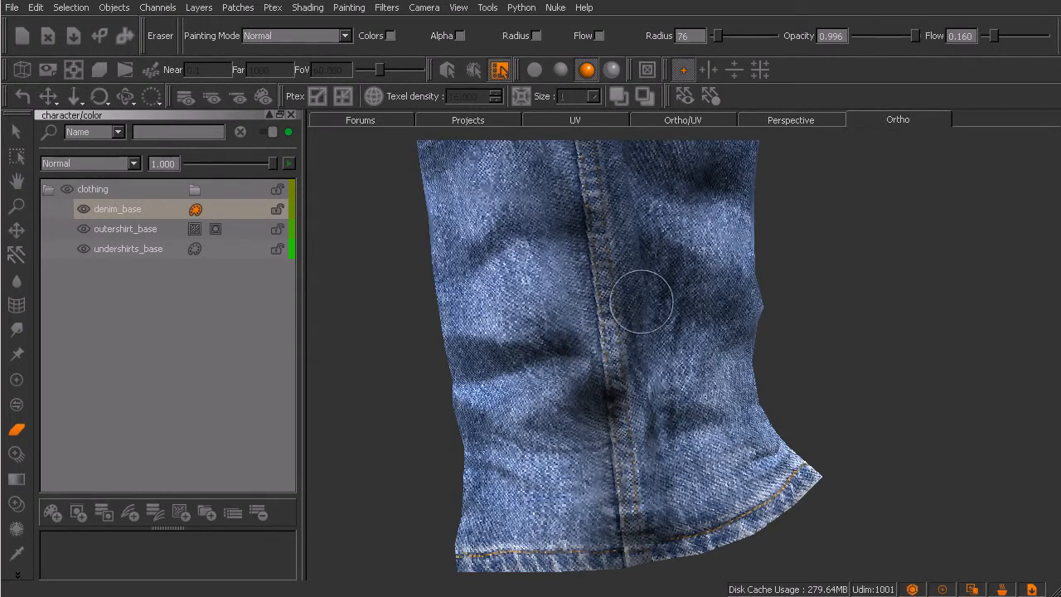
{"action": "left_click", "coordinate": [17, 332]}
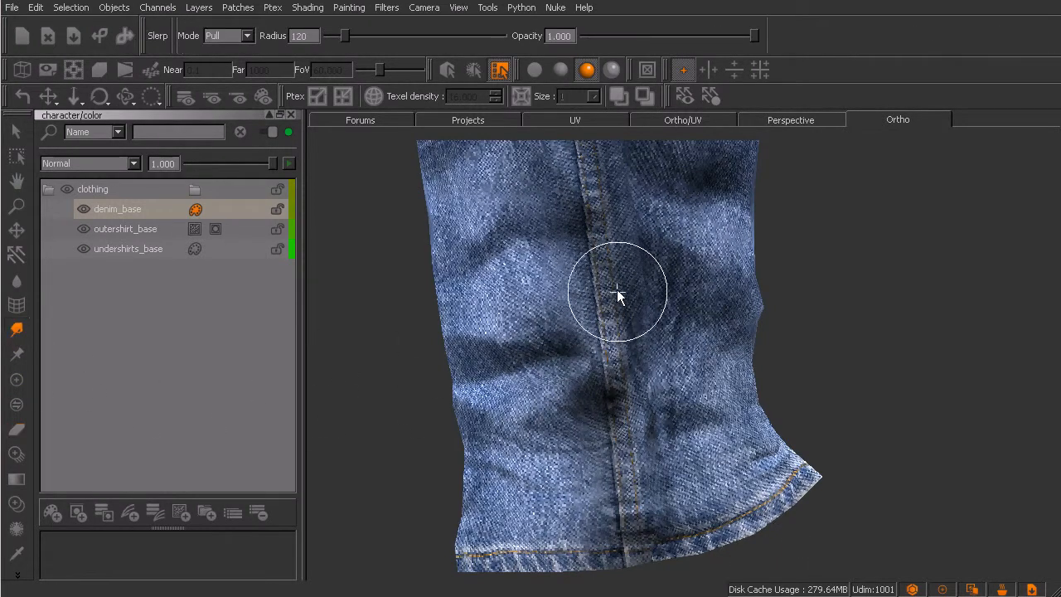
{"action": "mouse_move", "coordinate": [629, 370]}
{"action": "left_mouse_down"}
{"action": "mouse_move", "coordinate": [625, 445]}
{"action": "mouse_move", "coordinate": [602, 365]}
{"action": "mouse_move", "coordinate": [625, 338]}
{"action": "left_mouse_up"}
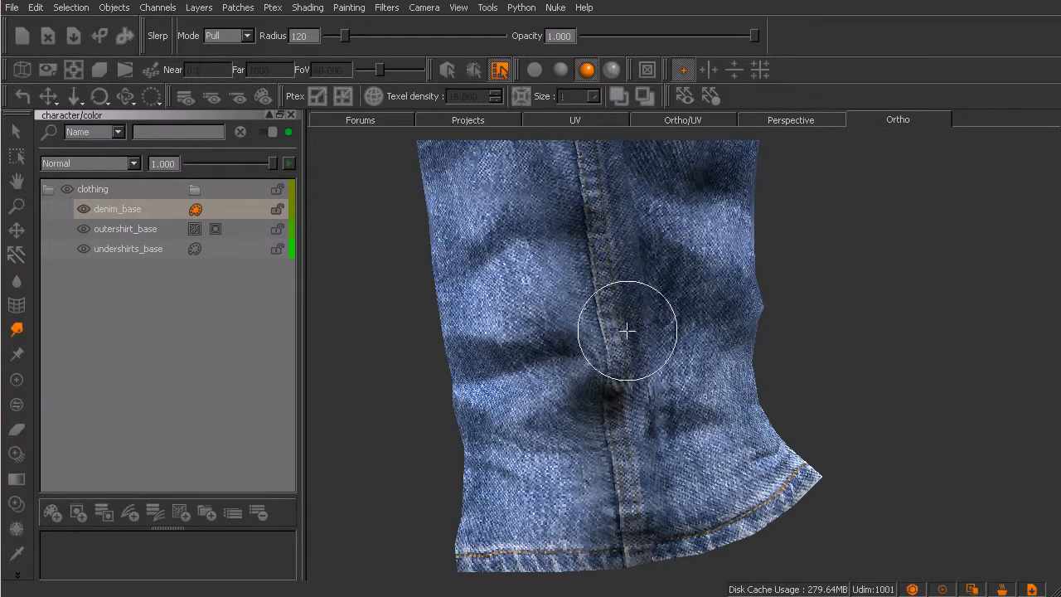
{"action": "mouse_move", "coordinate": [603, 267]}
{"action": "left_mouse_down"}
{"action": "mouse_move", "coordinate": [588, 230]}
{"action": "mouse_move", "coordinate": [602, 273]}
{"action": "mouse_move", "coordinate": [603, 299]}
{"action": "mouse_move", "coordinate": [592, 304]}
{"action": "mouse_move", "coordinate": [597, 266]}
{"action": "mouse_move", "coordinate": [578, 185]}
{"action": "mouse_move", "coordinate": [607, 190]}
{"action": "left_mouse_up"}
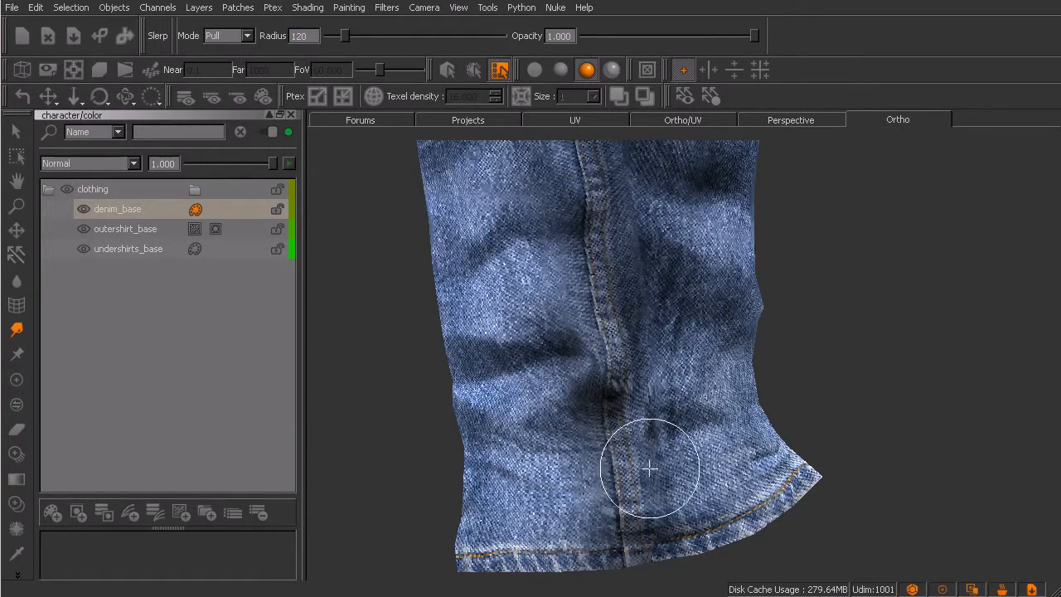
{"action": "left_click_drag", "start_coordinate": [633, 492], "coordinate": [629, 494]}
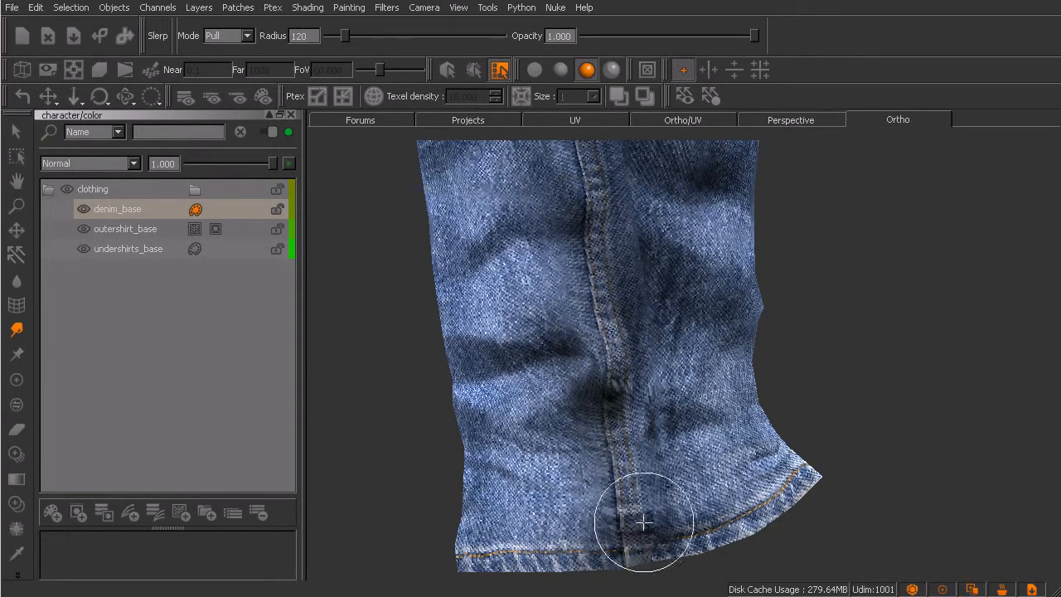
- Soften the paint beside the double-stitched seam with the eraser, reducing the eraser radius to 44
{"action": "key", "text": "e"}
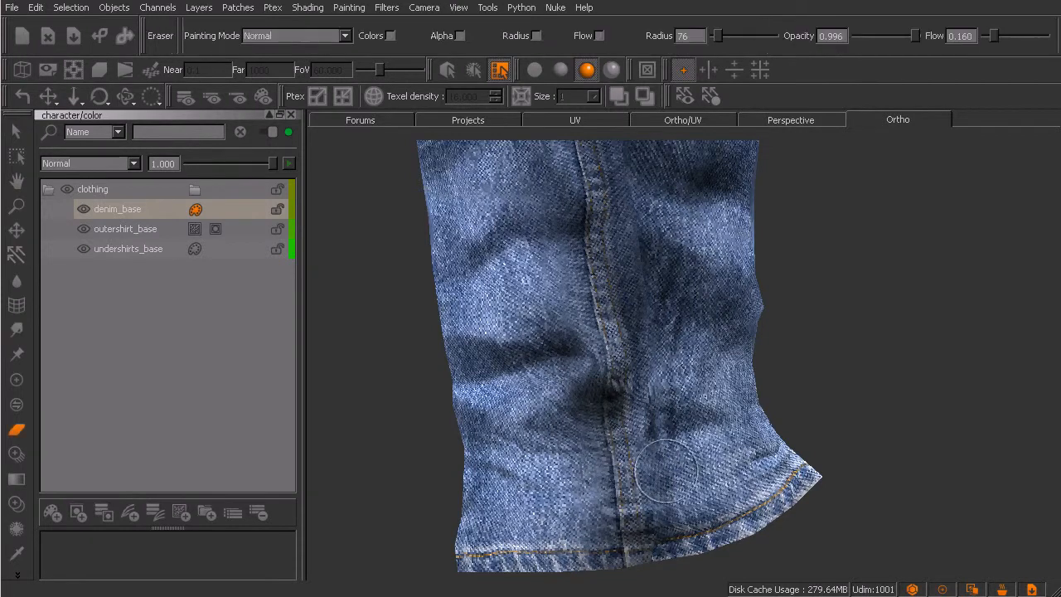
{"action": "left_click_drag", "start_coordinate": [677, 454], "coordinate": [652, 431]}
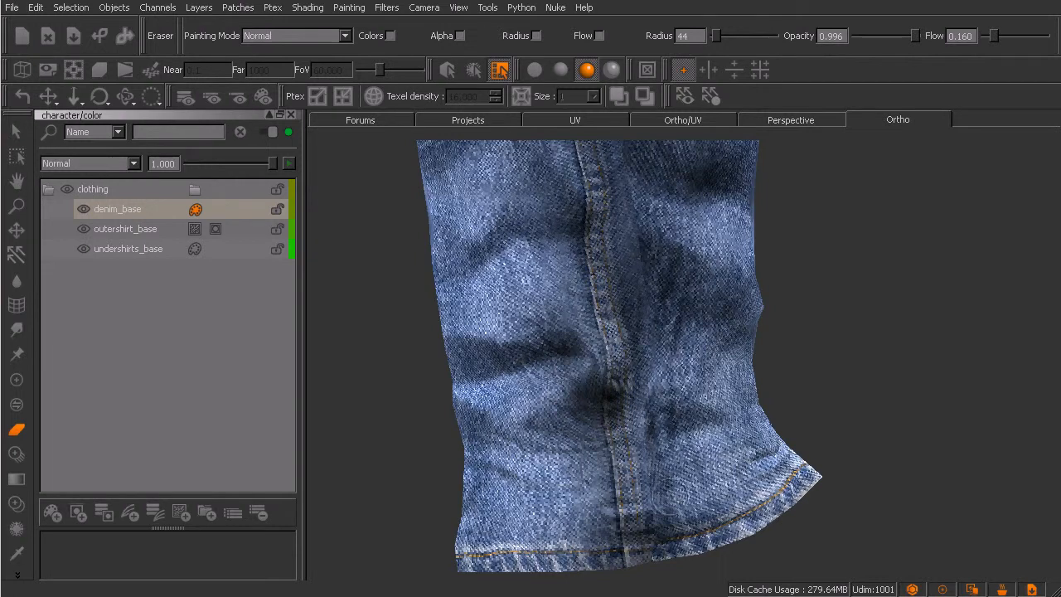
{"action": "key", "text": "b"}
{"action": "middle_click_drag", "start_coordinate": [650, 378], "coordinate": [596, 463]}
{"action": "mouse_move", "coordinate": [603, 388]}
{"action": "left_mouse_down", "text": "alt"}
{"action": "mouse_move", "coordinate": [576, 401]}
{"action": "mouse_move", "coordinate": [602, 378]}
{"action": "left_mouse_up", "text": "alt"}
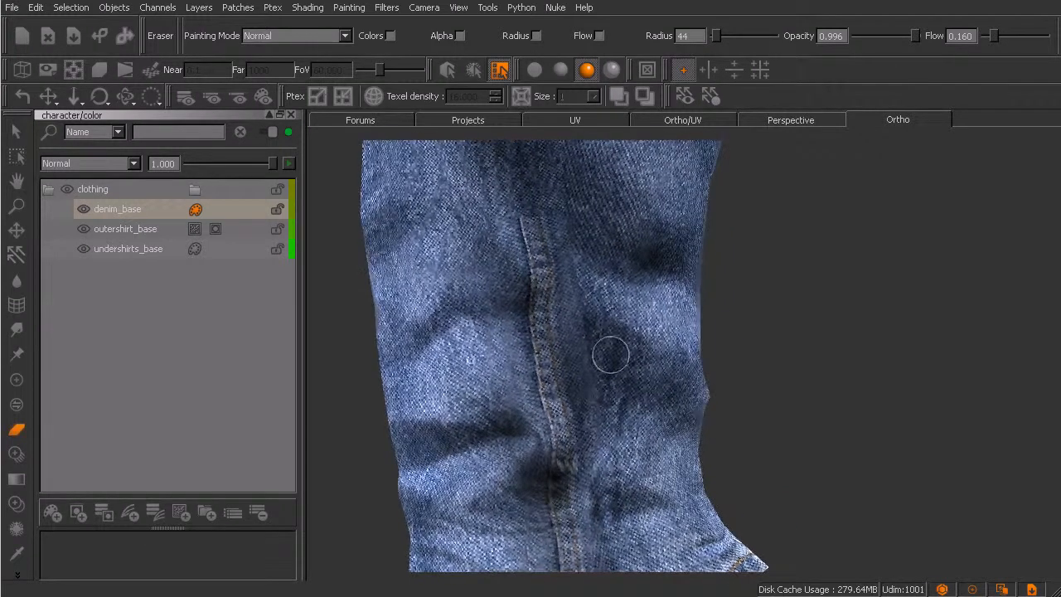
{"action": "key", "text": "ctrl+z"}
- Under flat lighting, project the plain denim image FabricPlain0101_2 over the leg beside the seam, then restore the shaded lighting
{"action": "left_click", "coordinate": [537, 71]}
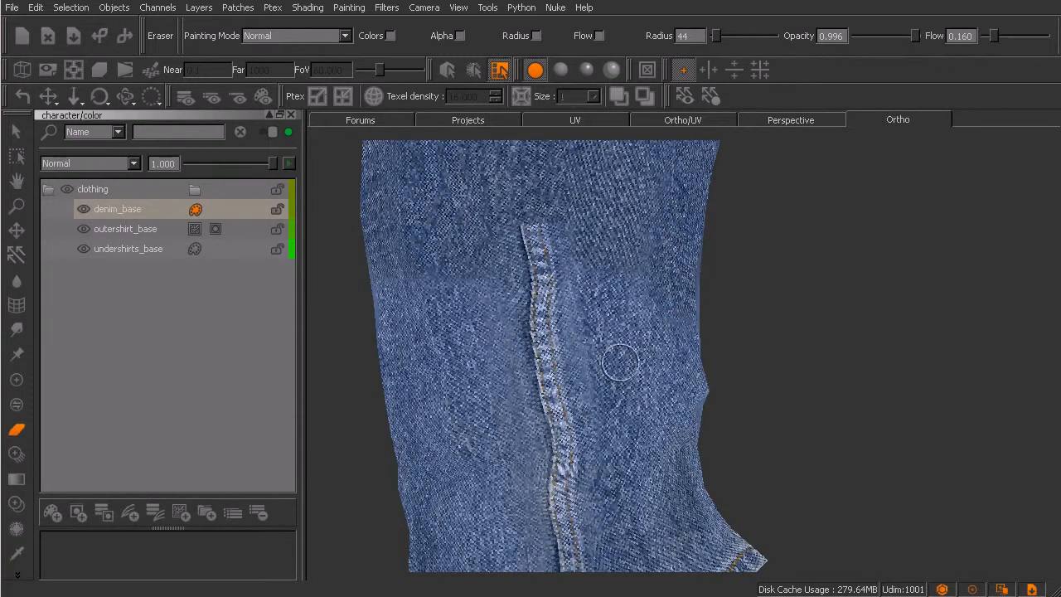
{"action": "key", "text": "Tab"}
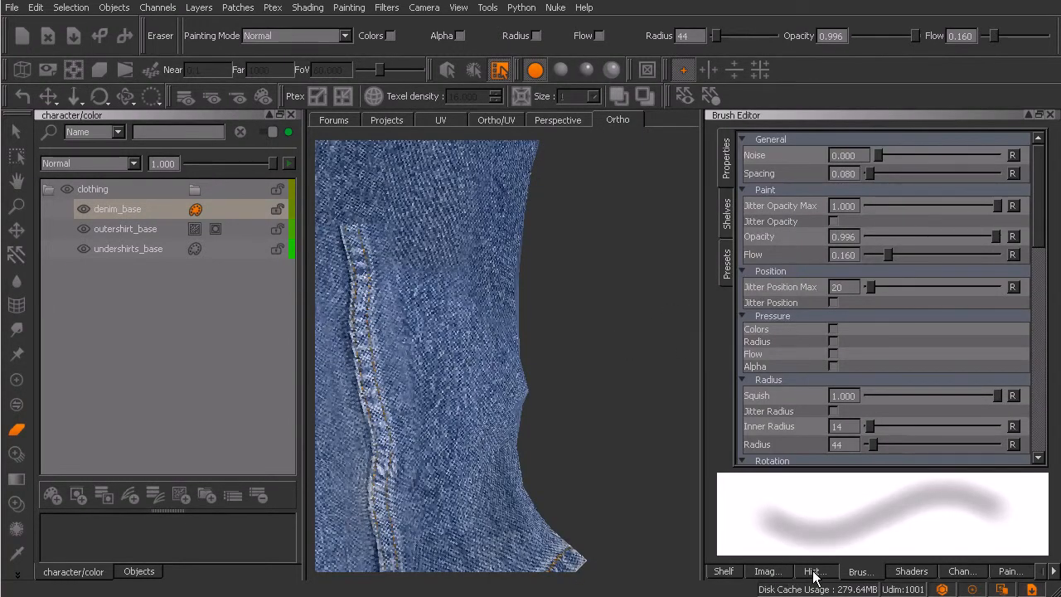
{"action": "left_click", "coordinate": [767, 572]}
{"action": "mouse_move", "coordinate": [971, 178]}
{"action": "left_mouse_down"}
{"action": "mouse_move", "coordinate": [604, 331]}
{"action": "mouse_move", "coordinate": [574, 325]}
{"action": "left_mouse_up"}
{"action": "middle_click_drag", "start_coordinate": [483, 350], "coordinate": [548, 354], "text": "alt"}
{"action": "left_click_drag", "start_coordinate": [494, 330], "coordinate": [470, 324], "text": "shift"}
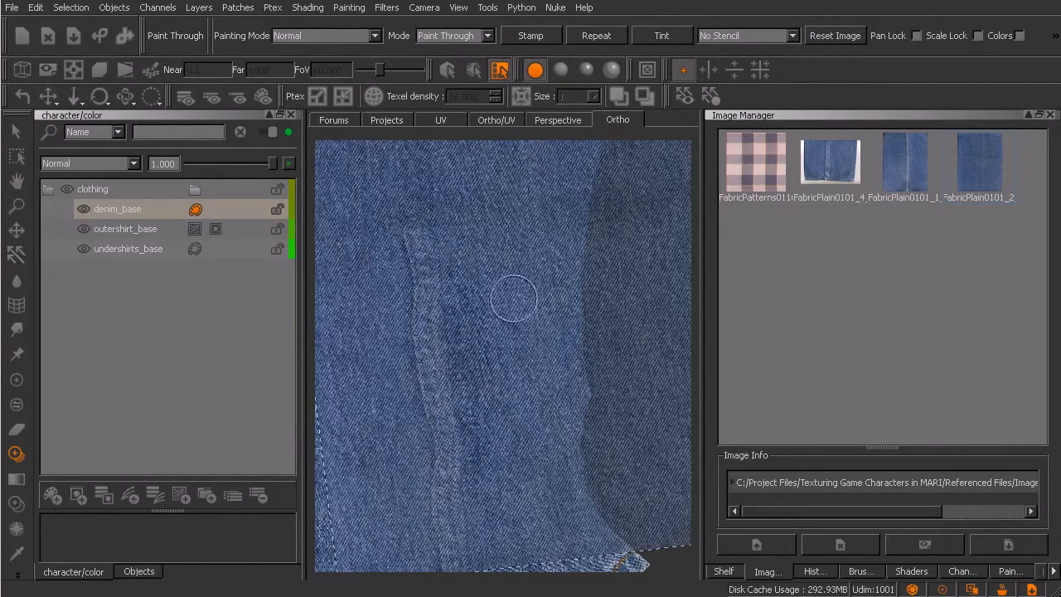
{"action": "key", "text": "e"}
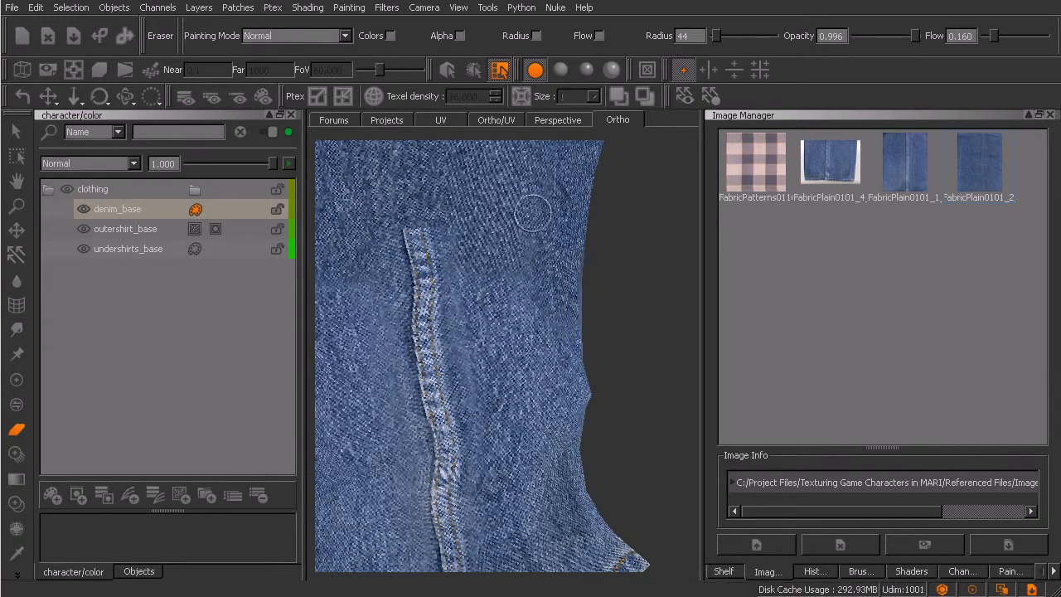
{"action": "left_click", "coordinate": [582, 70]}
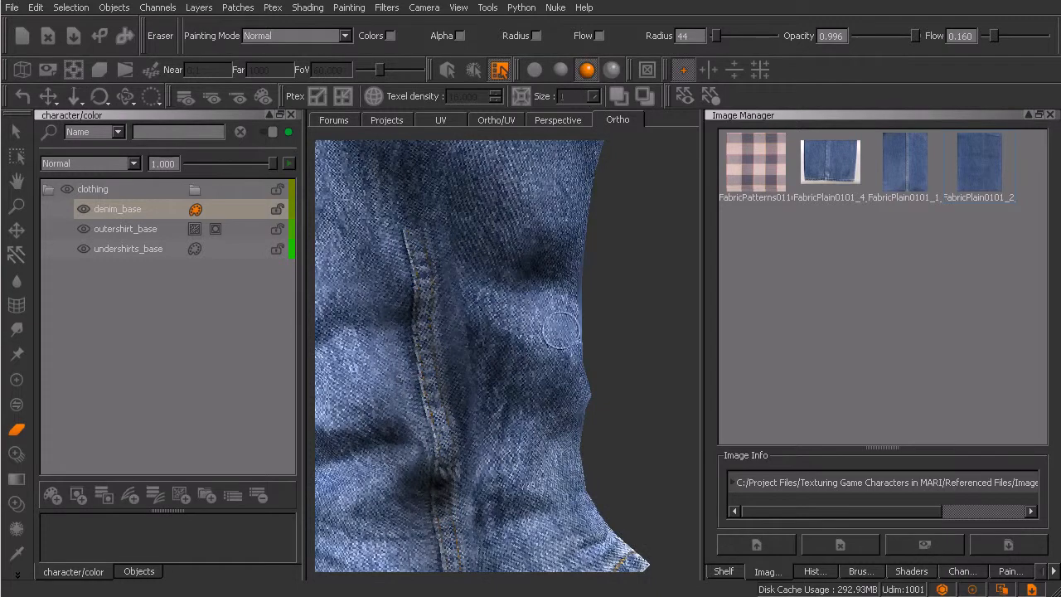
- Examine the denim coverage and seams on the jeans from the leg up to the waistband and fly
{"action": "scroll", "coordinate": [516, 372], "scroll_direction": "down", "scroll_amount": 5}
{"action": "middle_click_drag", "start_coordinate": [553, 398], "coordinate": [641, 392]}
{"action": "right_click_drag", "start_coordinate": [550, 355], "coordinate": [512, 387], "text": "alt"}
{"action": "middle_click_drag", "start_coordinate": [511, 389], "coordinate": [518, 440], "text": "alt"}
{"action": "left_click_drag", "start_coordinate": [506, 406], "coordinate": [531, 398], "text": "alt"}
{"action": "mouse_move", "coordinate": [460, 305]}
{"action": "left_mouse_down", "text": "alt"}
{"action": "mouse_move", "coordinate": [511, 342]}
{"action": "mouse_move", "coordinate": [505, 334]}
{"action": "mouse_move", "coordinate": [498, 346]}
{"action": "mouse_move", "coordinate": [493, 332]}
{"action": "mouse_move", "coordinate": [554, 310]}
{"action": "mouse_move", "coordinate": [511, 392]}
{"action": "left_mouse_up", "text": "alt"}
{"action": "mouse_move", "coordinate": [495, 271]}
{"action": "right_mouse_down", "text": "alt"}
{"action": "mouse_move", "coordinate": [542, 315]}
{"action": "mouse_move", "coordinate": [535, 368]}
{"action": "right_mouse_up", "text": "alt"}
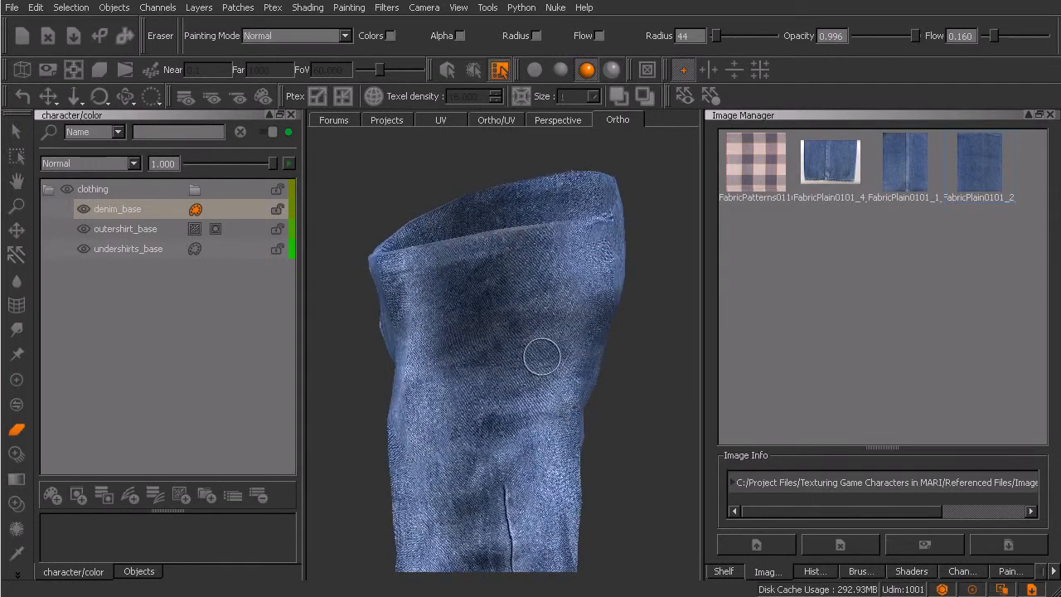
{"action": "mouse_move", "coordinate": [519, 388]}
{"action": "left_mouse_down", "text": "alt"}
{"action": "mouse_move", "coordinate": [517, 408]}
{"action": "mouse_move", "coordinate": [568, 403]}
{"action": "mouse_move", "coordinate": [540, 398]}
{"action": "mouse_move", "coordinate": [502, 426]}
{"action": "mouse_move", "coordinate": [536, 374]}
{"action": "mouse_move", "coordinate": [583, 388]}
{"action": "mouse_move", "coordinate": [566, 396]}
{"action": "left_mouse_up", "text": "alt"}
{"action": "middle_click_drag", "start_coordinate": [499, 434], "coordinate": [564, 397], "text": "alt"}
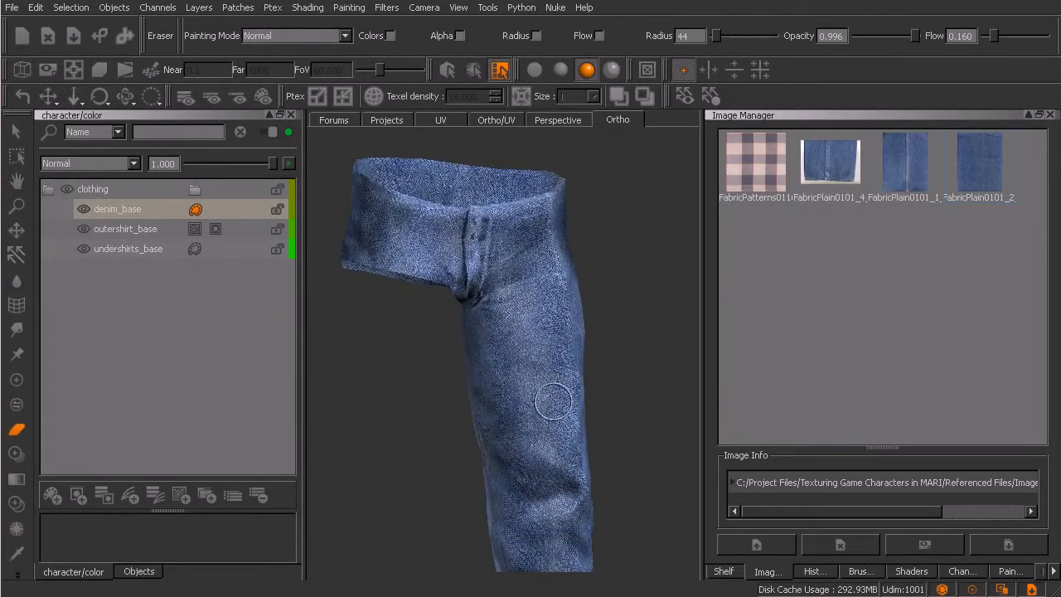
{"action": "mouse_move", "coordinate": [554, 277]}
{"action": "left_mouse_down", "text": "alt"}
{"action": "mouse_move", "coordinate": [521, 272]}
{"action": "mouse_move", "coordinate": [527, 221]}
{"action": "left_mouse_up", "text": "alt"}
{"action": "mouse_move", "coordinate": [549, 267]}
{"action": "middle_mouse_down", "text": "alt"}
{"action": "mouse_move", "coordinate": [526, 263]}
{"action": "mouse_move", "coordinate": [493, 299]}
{"action": "middle_mouse_up", "text": "alt"}
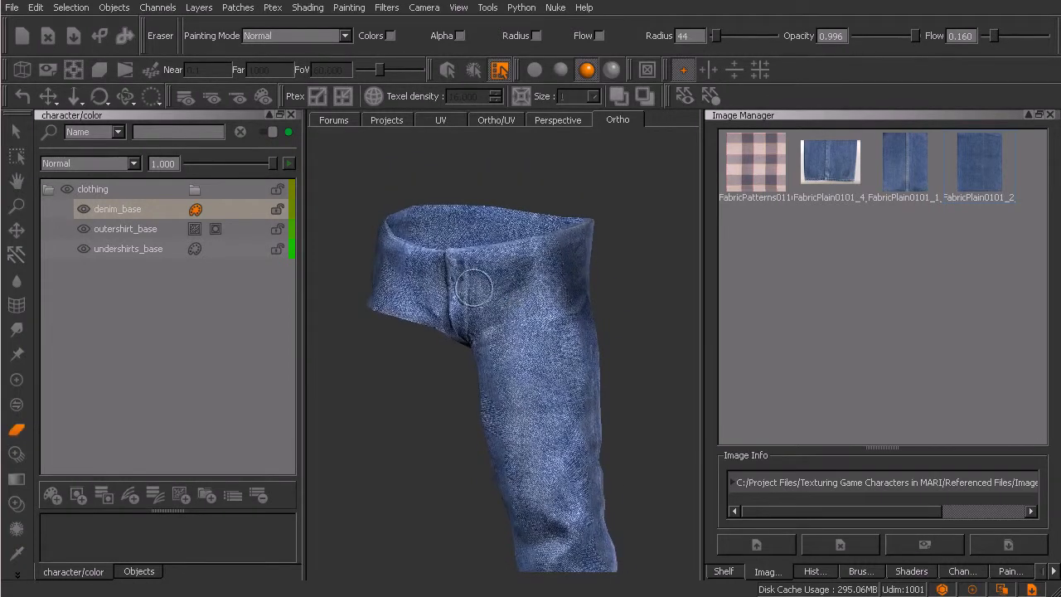